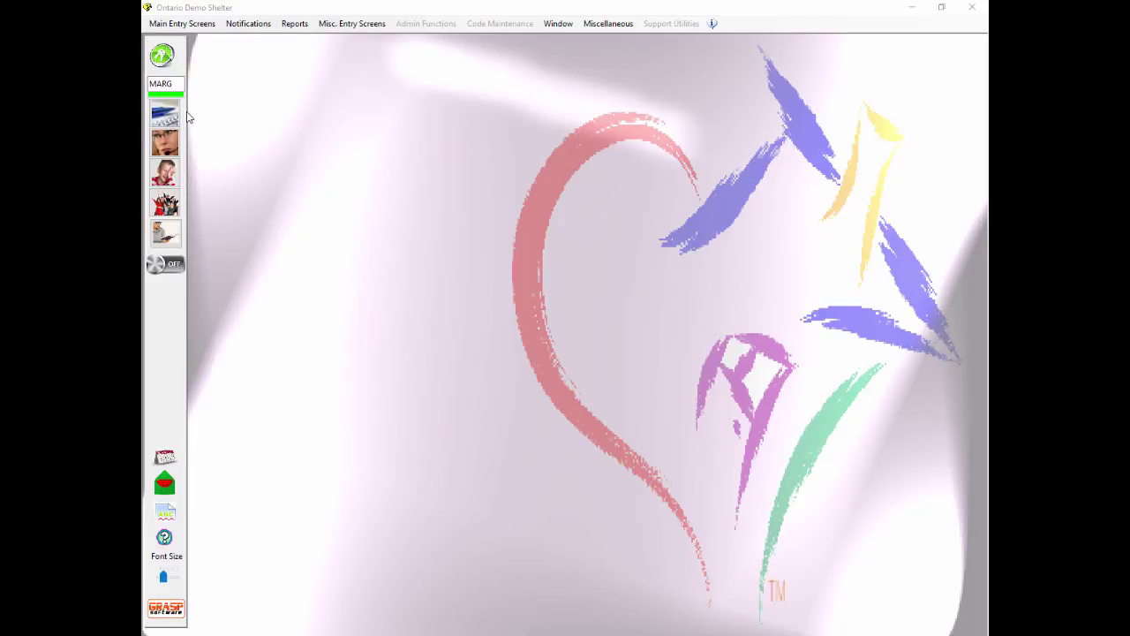
Step: Open the Client Workbook from the left toolbar
click(164, 115)
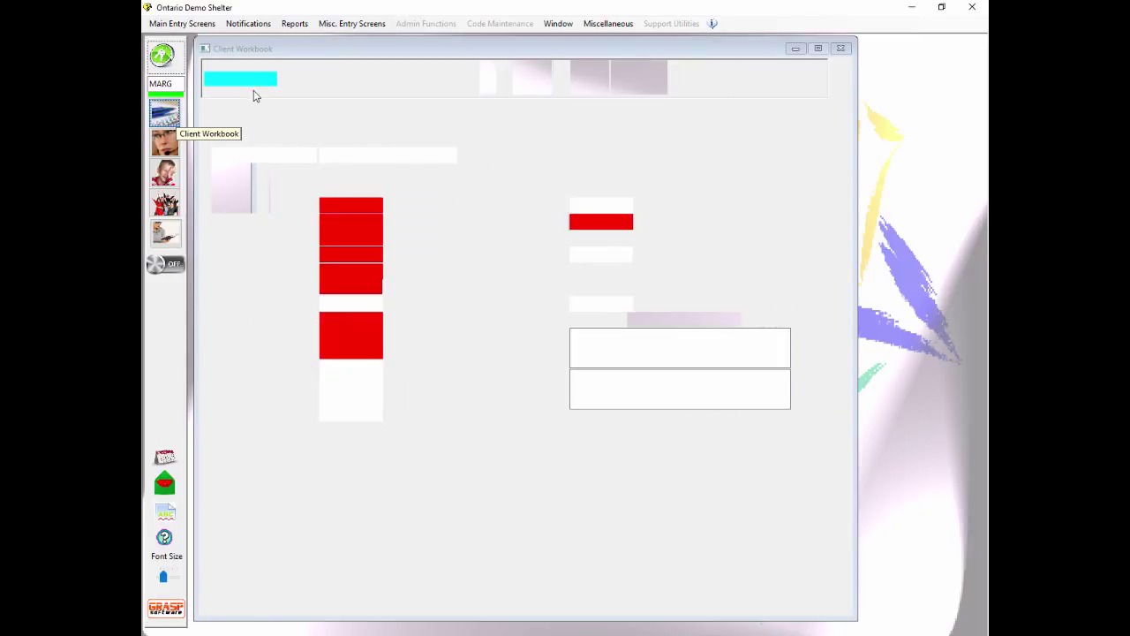
Step: Load the second client from the Client Number lookup and view its Children and Stays tabs
click(271, 81)
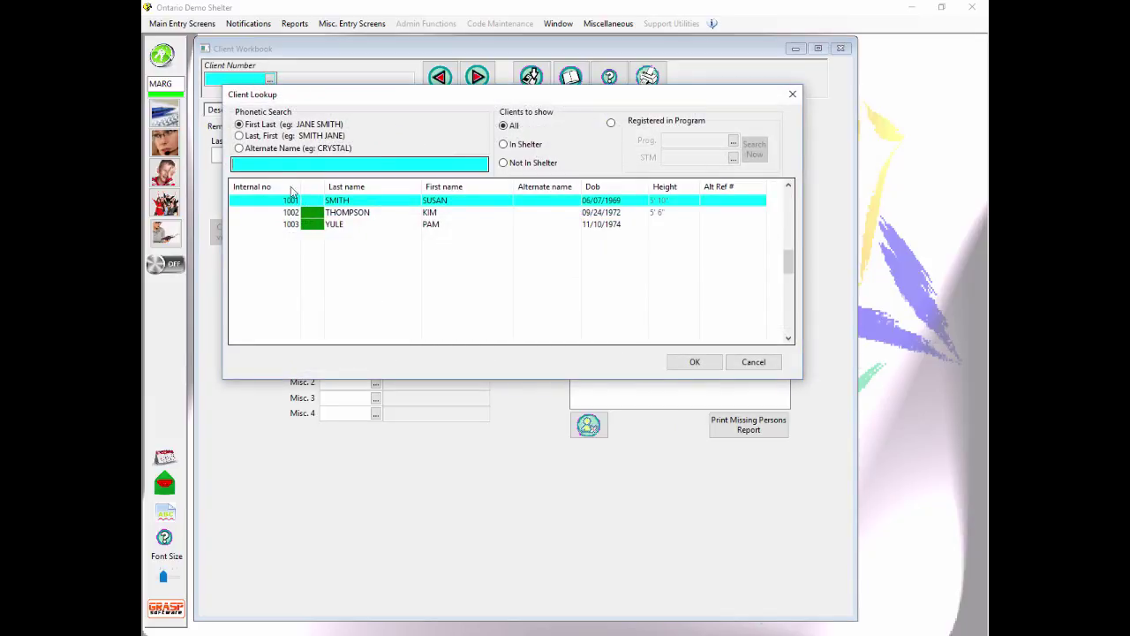
double_click(294, 213)
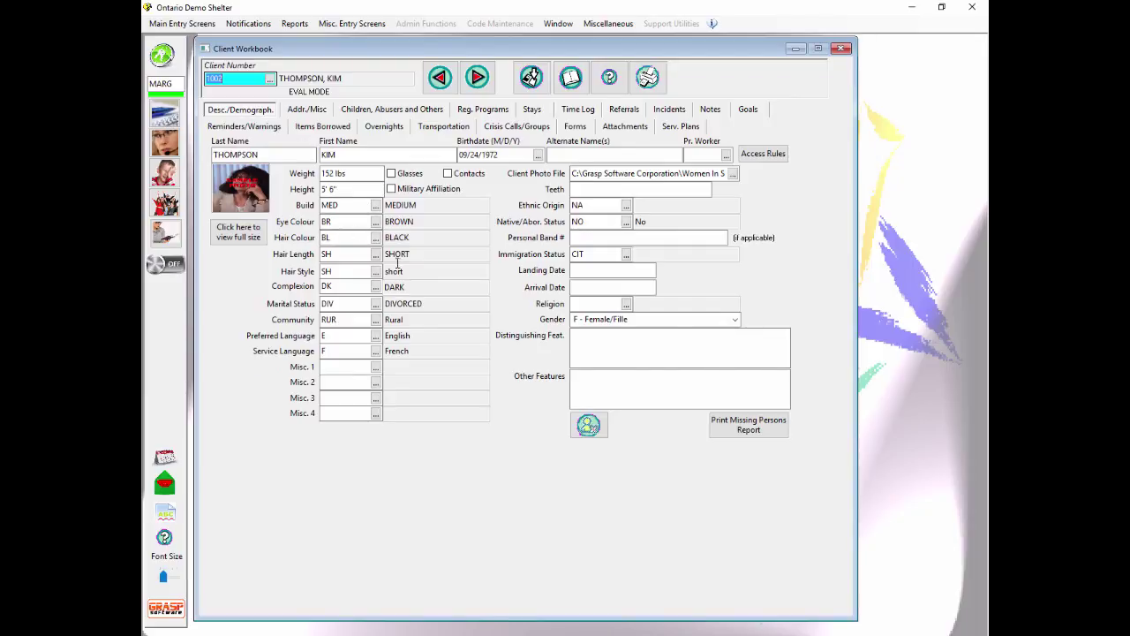
click(411, 109)
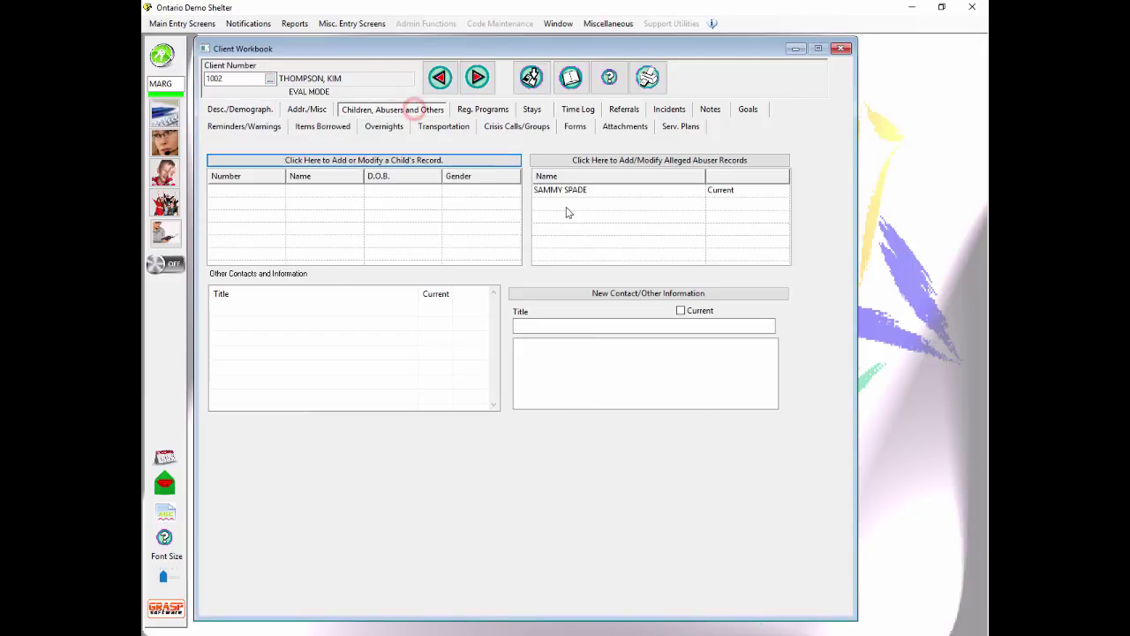
click(532, 110)
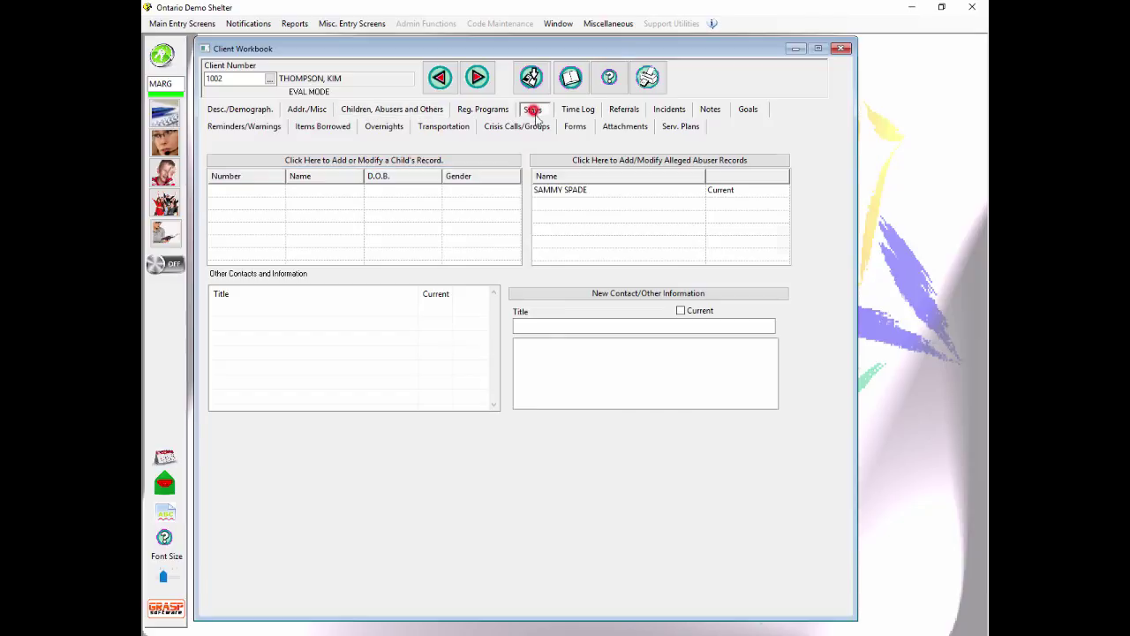
Step: Review the Notes, Time Log and Serv. Plans tabs, then clear and close the workbook
click(711, 109)
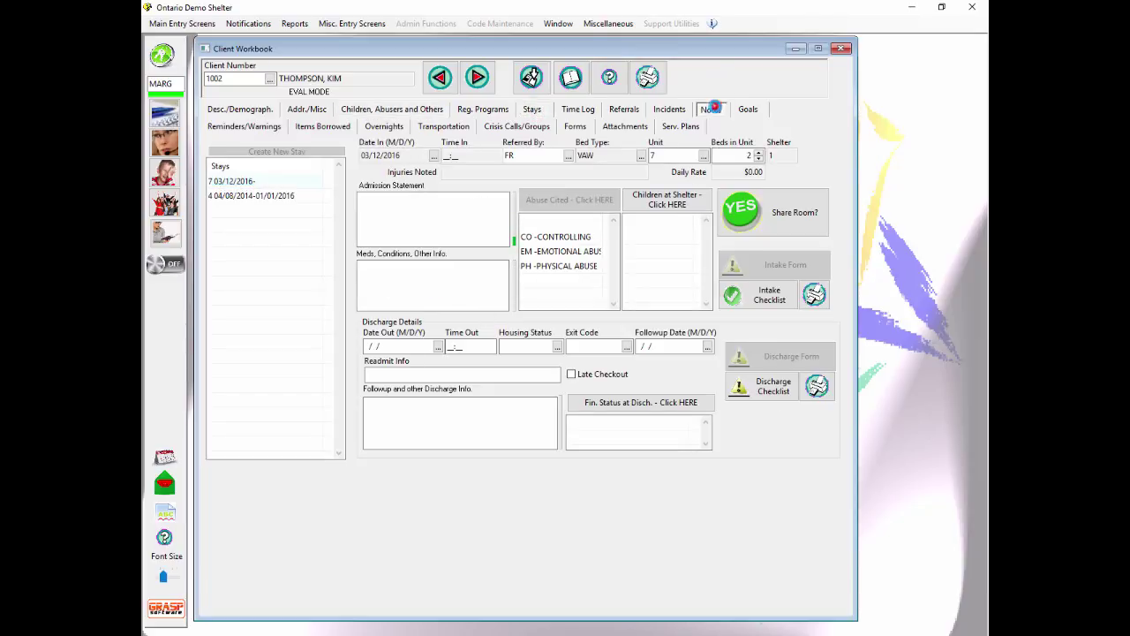
click(578, 109)
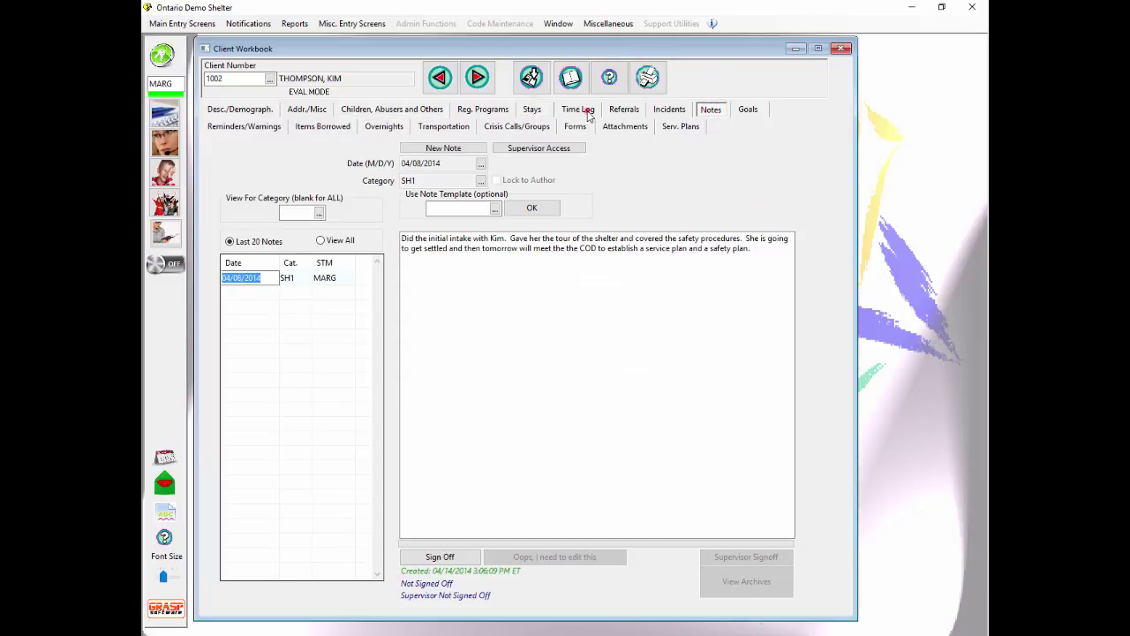
click(681, 126)
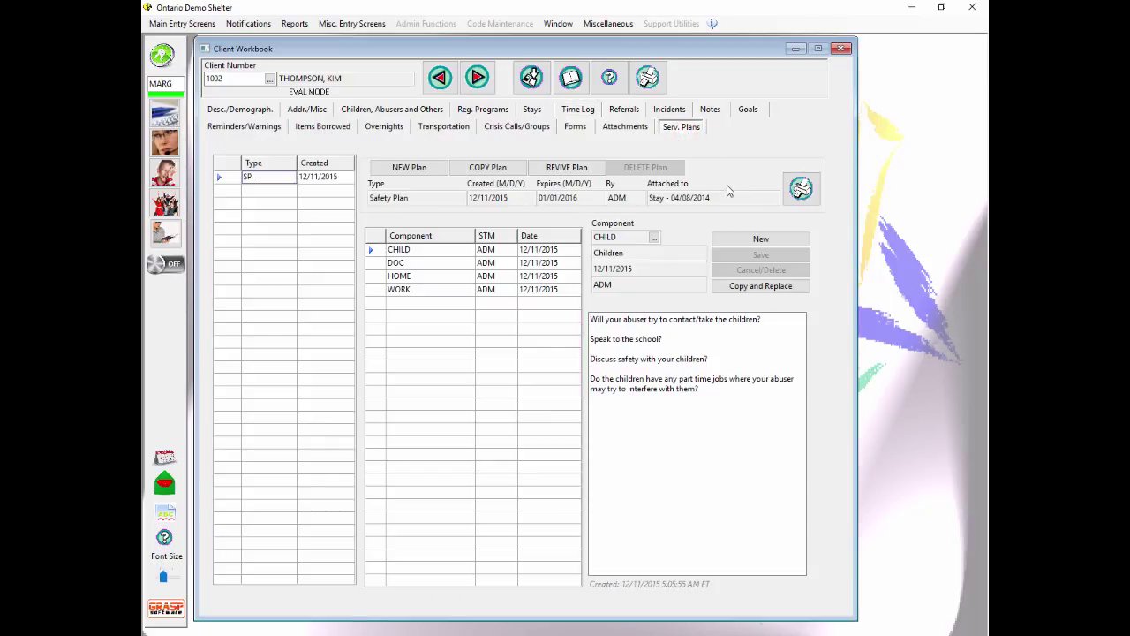
click(571, 77)
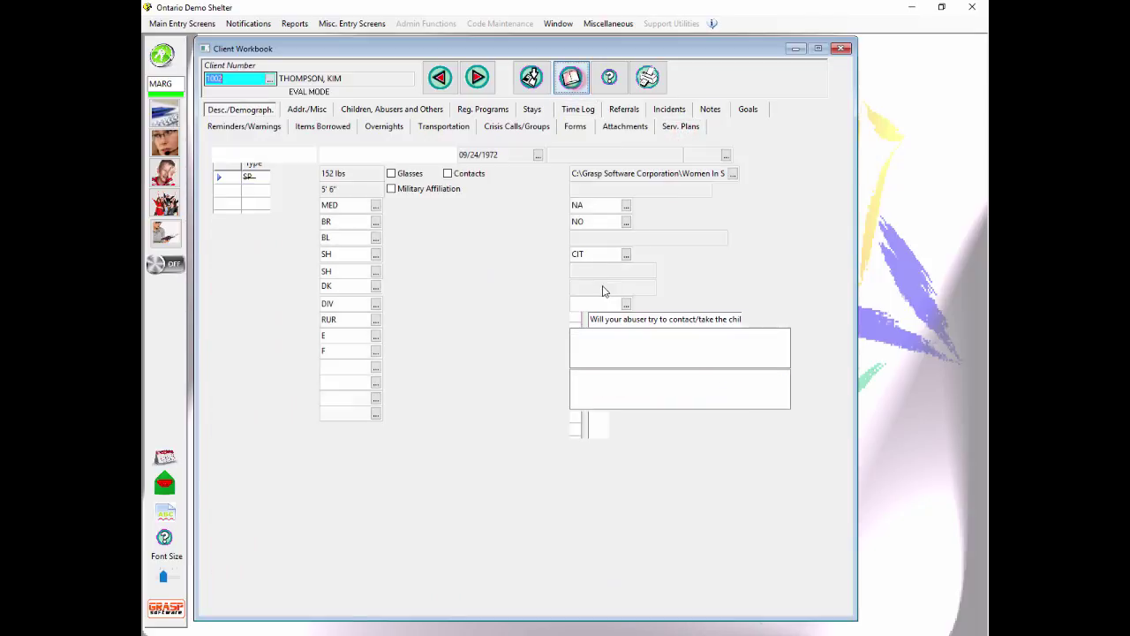
click(841, 49)
Step: Log the caseworker off, log on as the administrator, and collapse the reminders sidebar
click(176, 60)
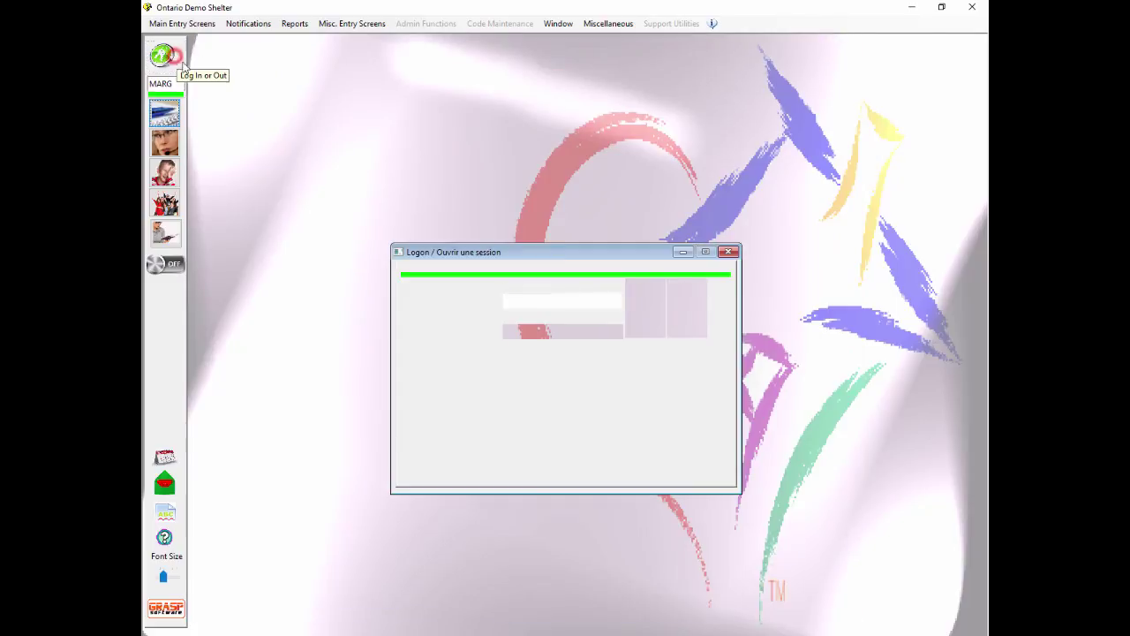
click(676, 313)
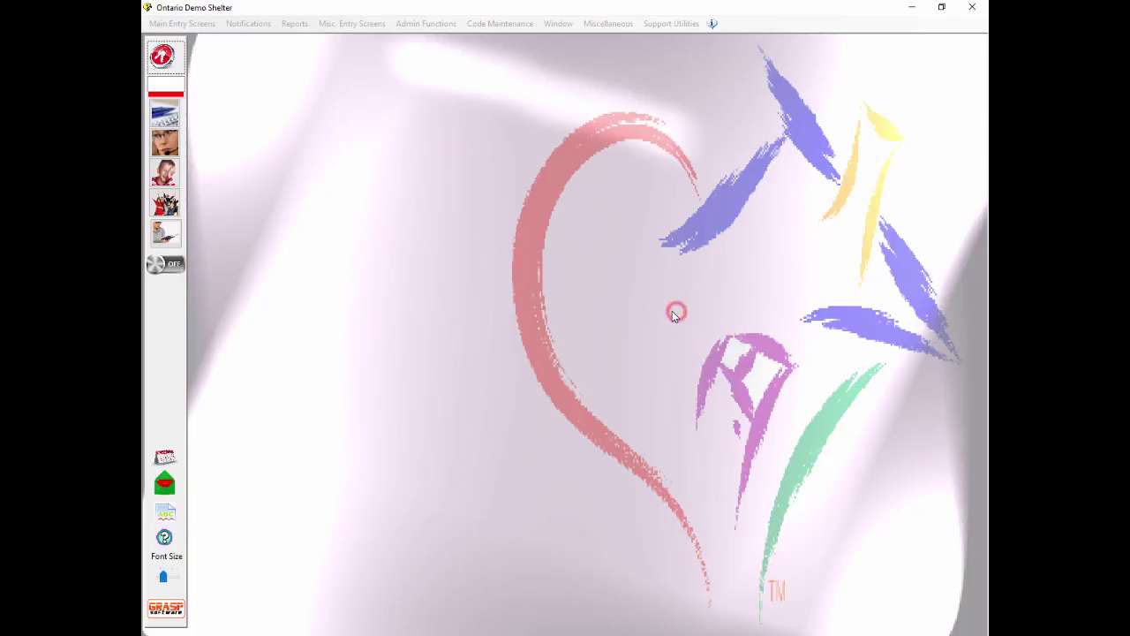
click(170, 58)
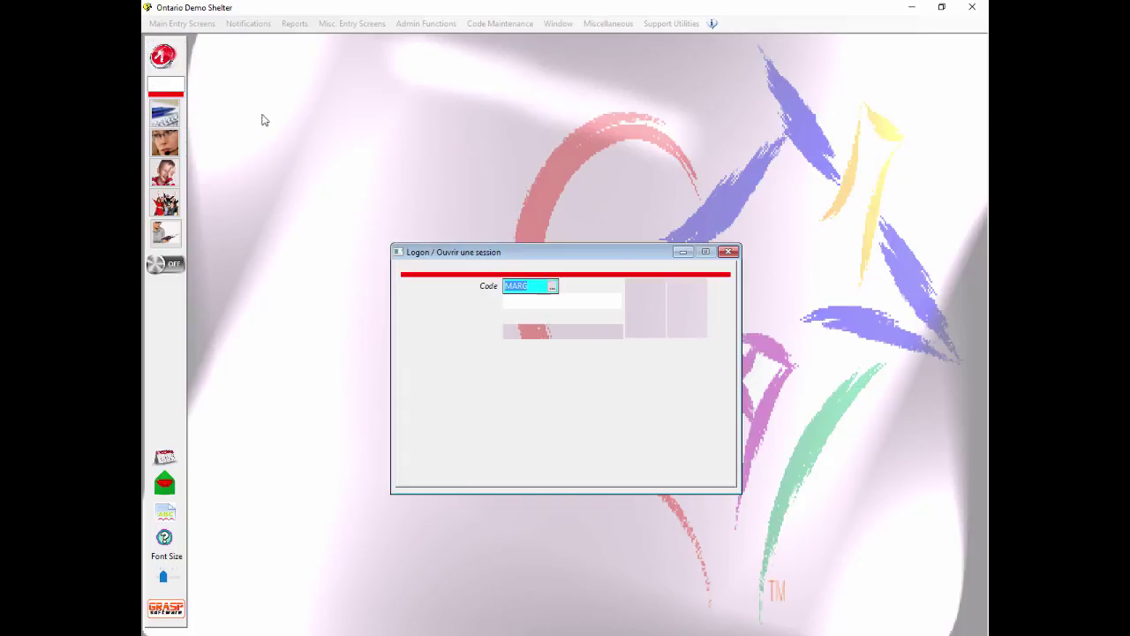
text(ADM)
key(Tab)
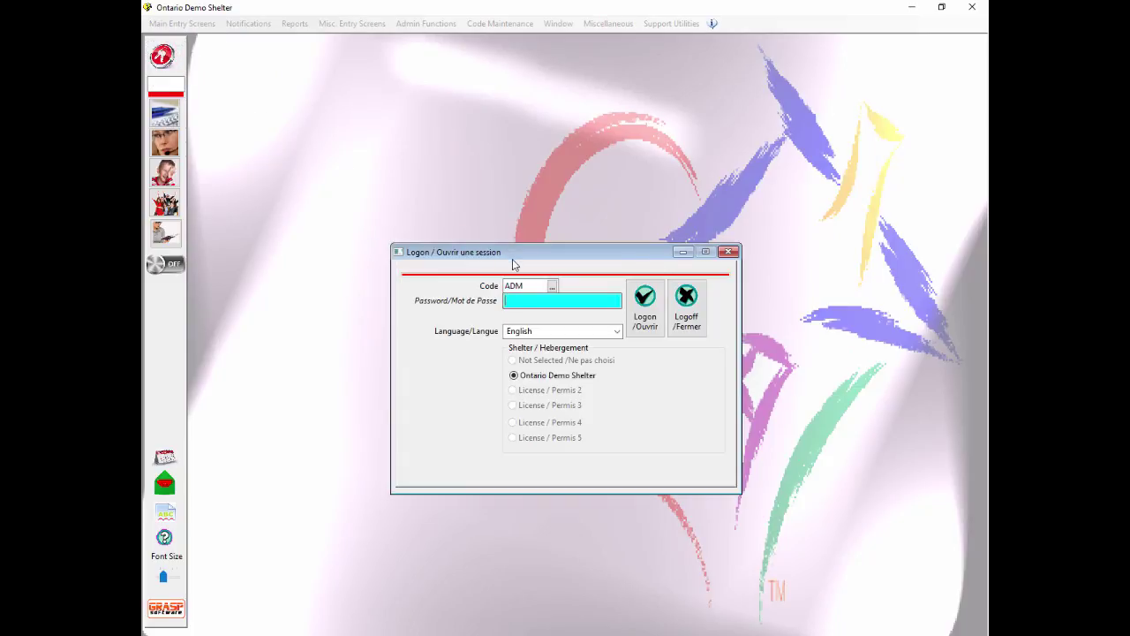
key(Return)
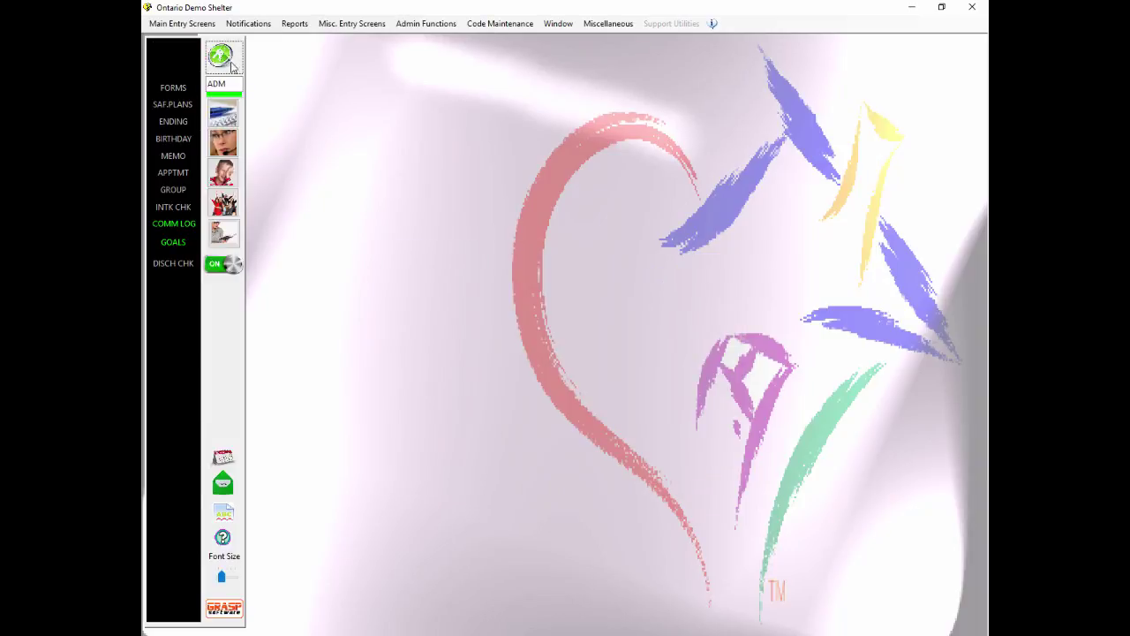
click(221, 262)
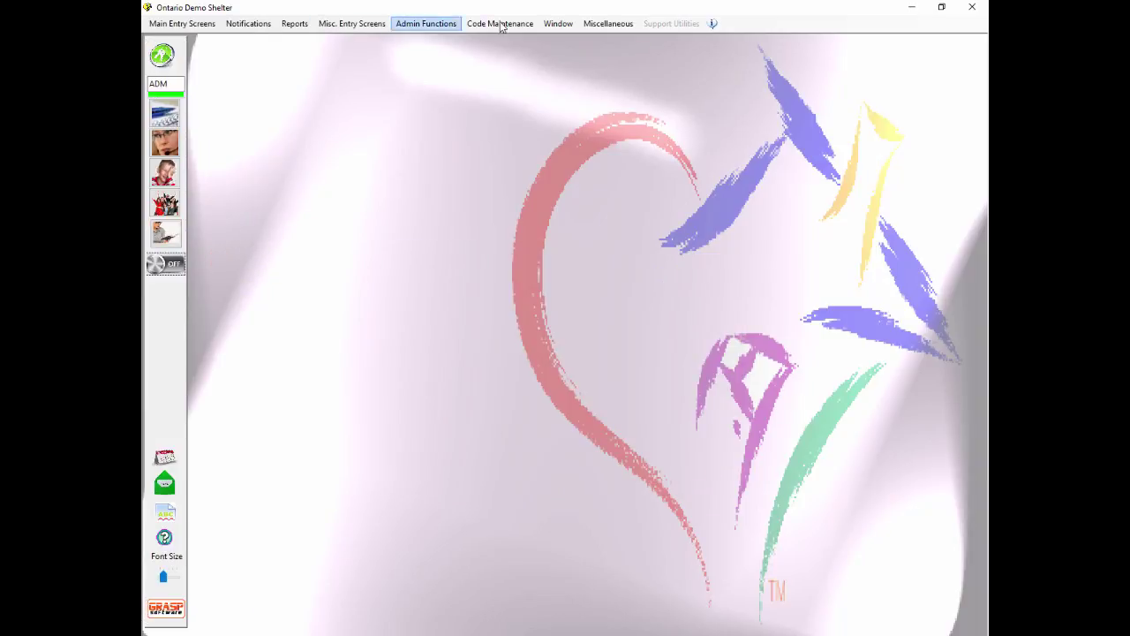
Step: In Set Client Access Permissions, add the caseworker user to the chosen client's Except these Users list
click(446, 25)
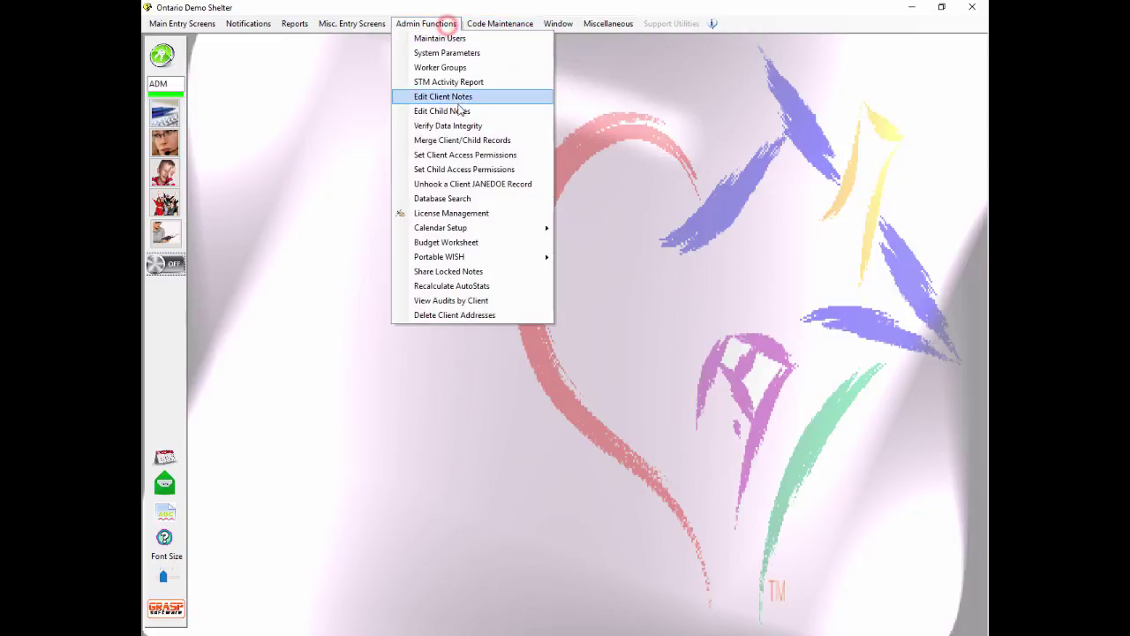
click(472, 154)
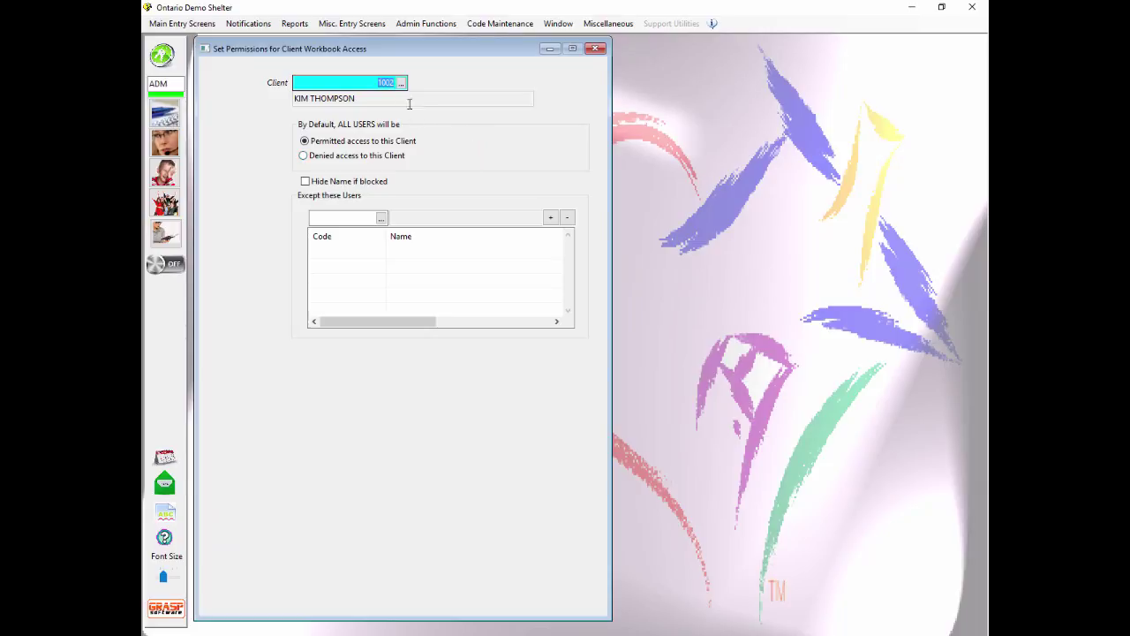
click(401, 83)
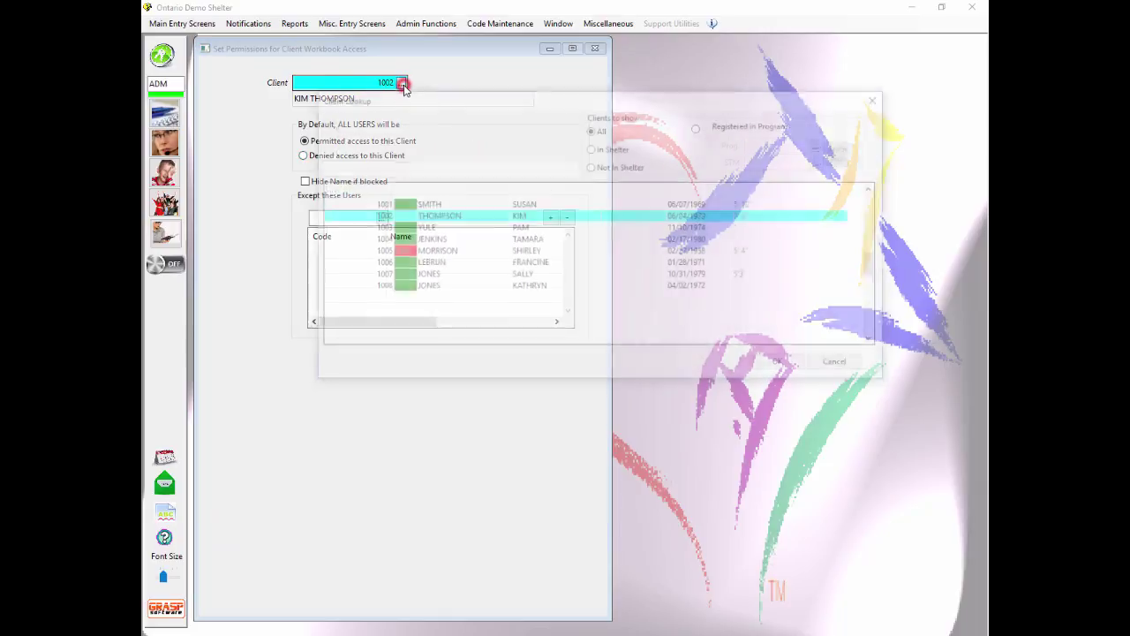
double_click(379, 216)
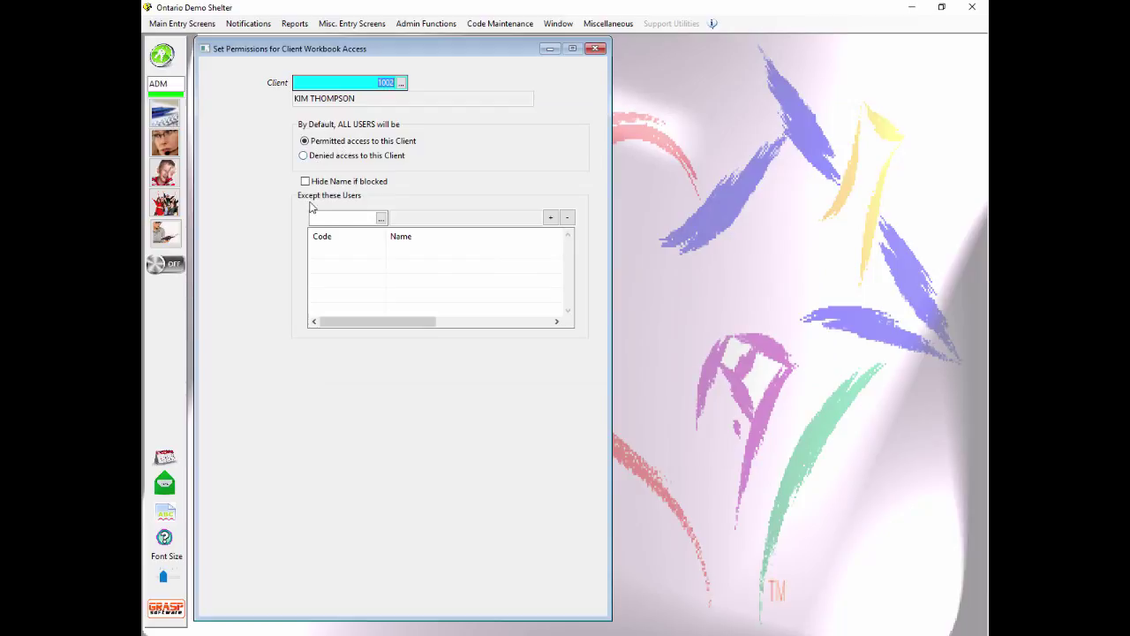
click(382, 219)
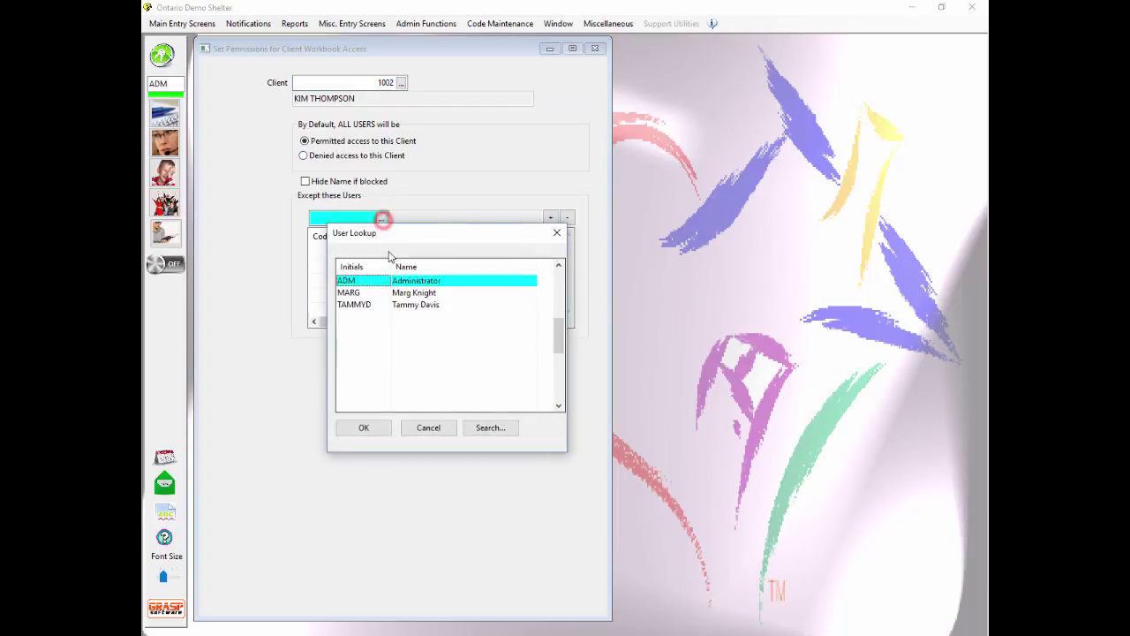
double_click(353, 293)
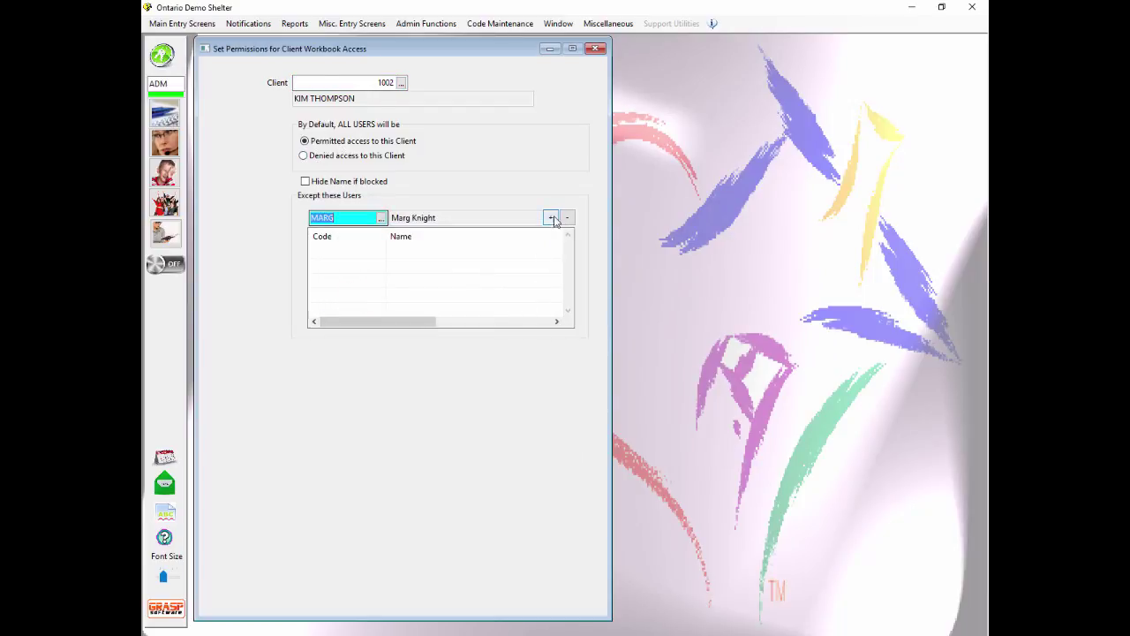
click(552, 220)
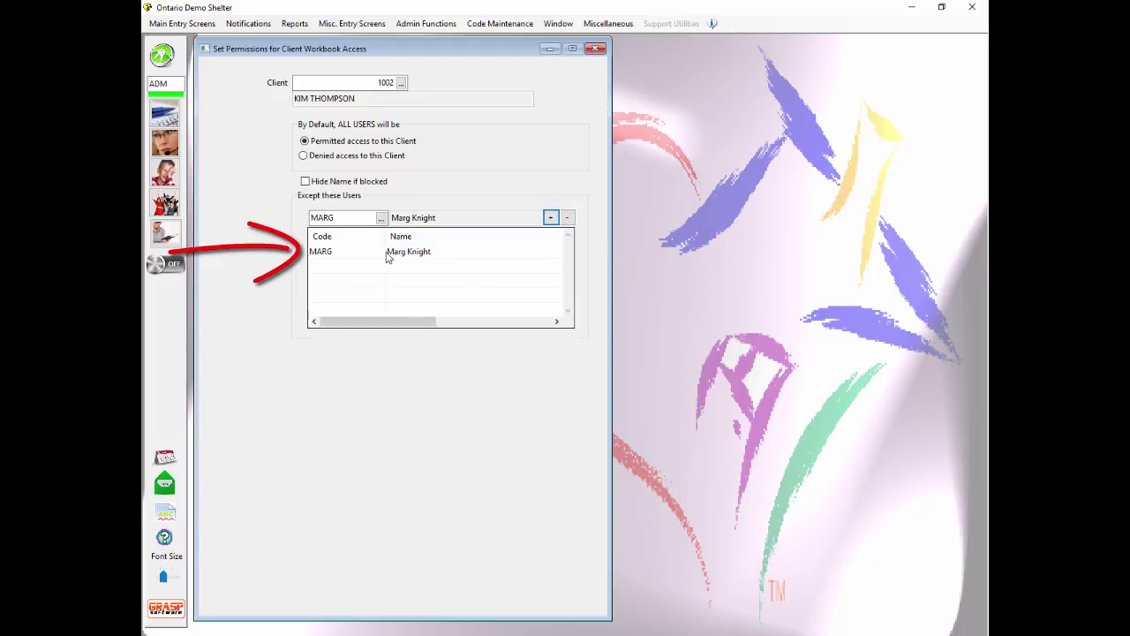
click(597, 47)
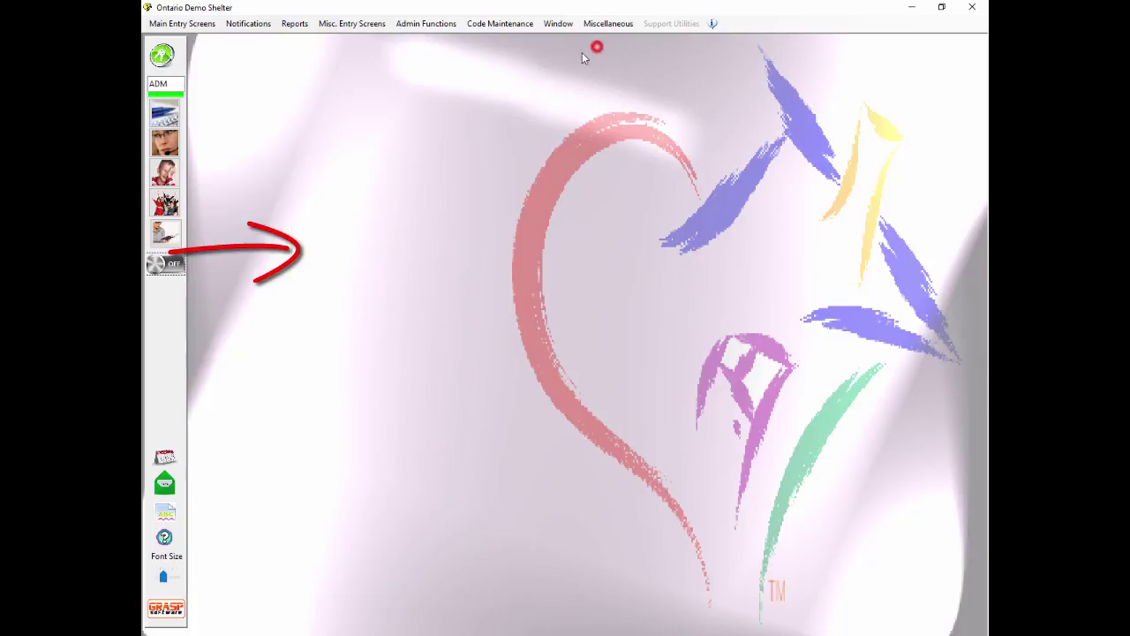
Step: Log off the administrator, log on as the restricted caseworker user, and open the Client Workbook
click(162, 54)
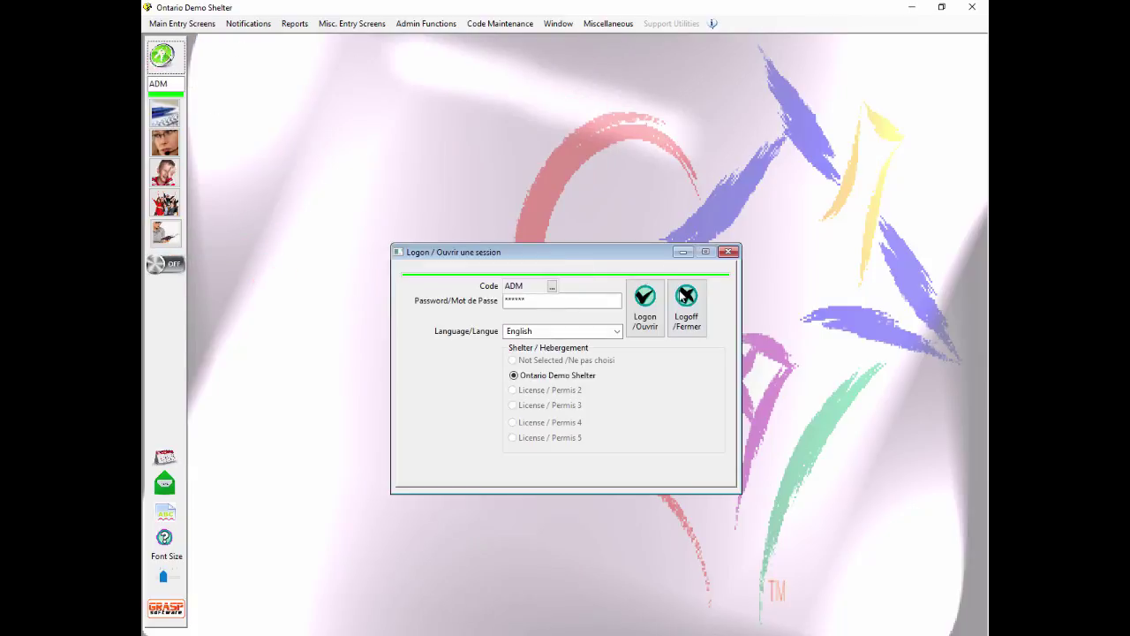
click(687, 299)
click(161, 54)
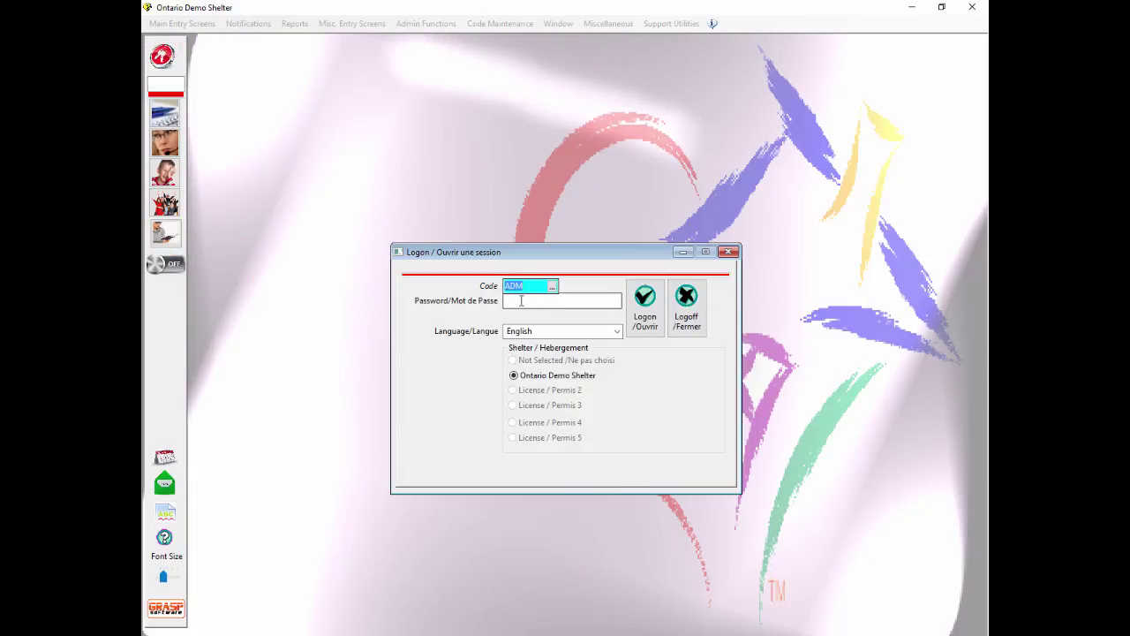
text(MARG)
key(Tab)
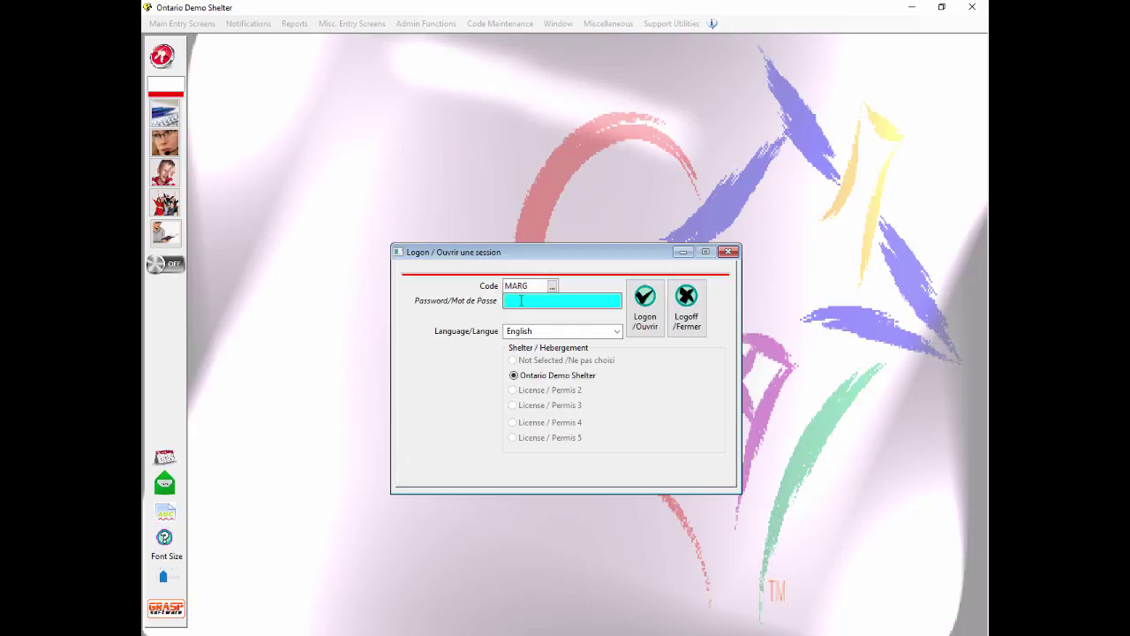
key(Caps_Lock)
key(Tab)
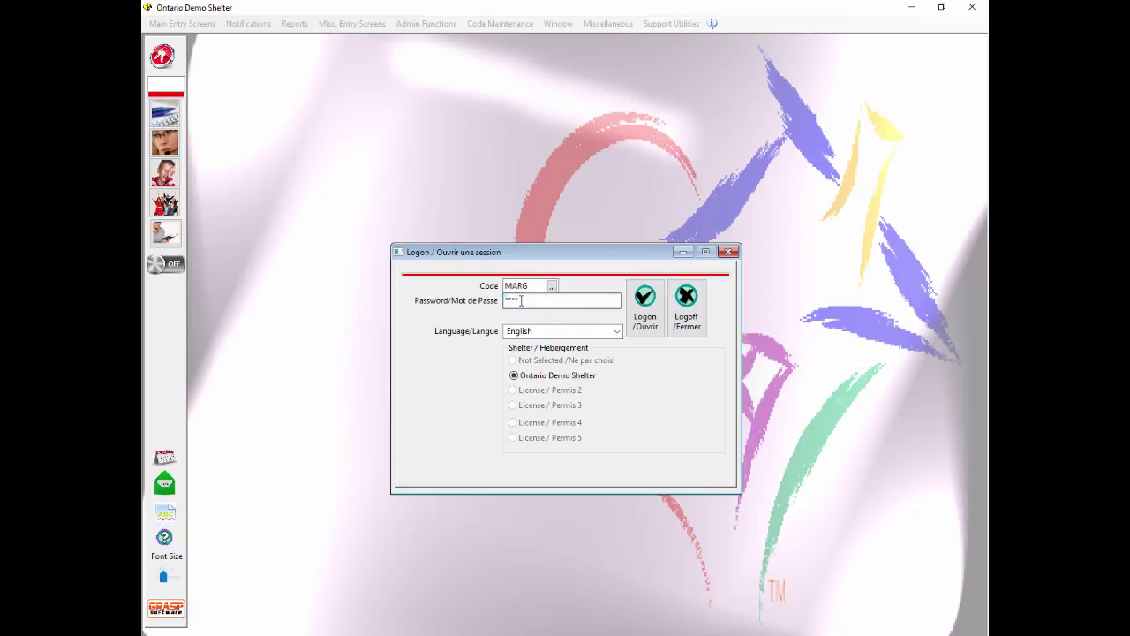
key(Tab)
key(Return)
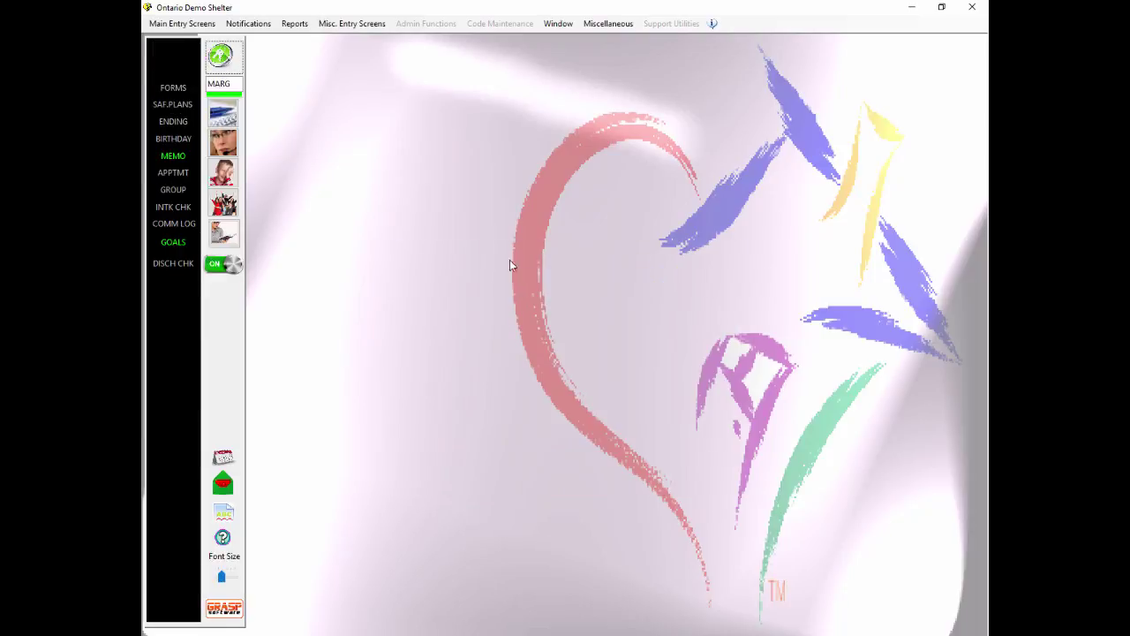
click(219, 117)
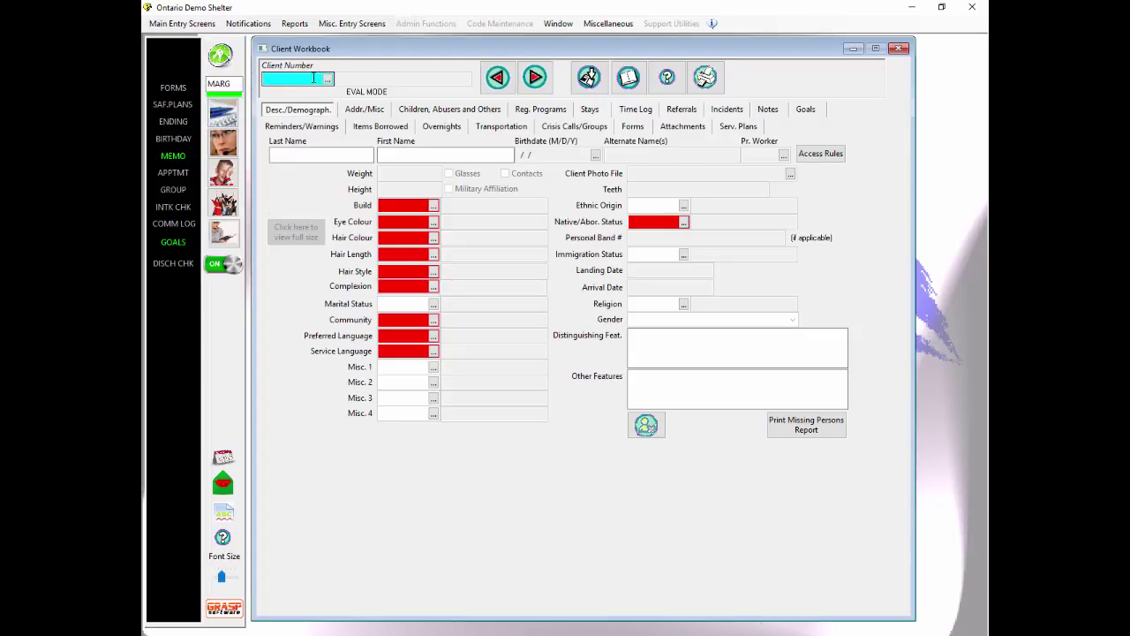
text(1002)
key(Return)
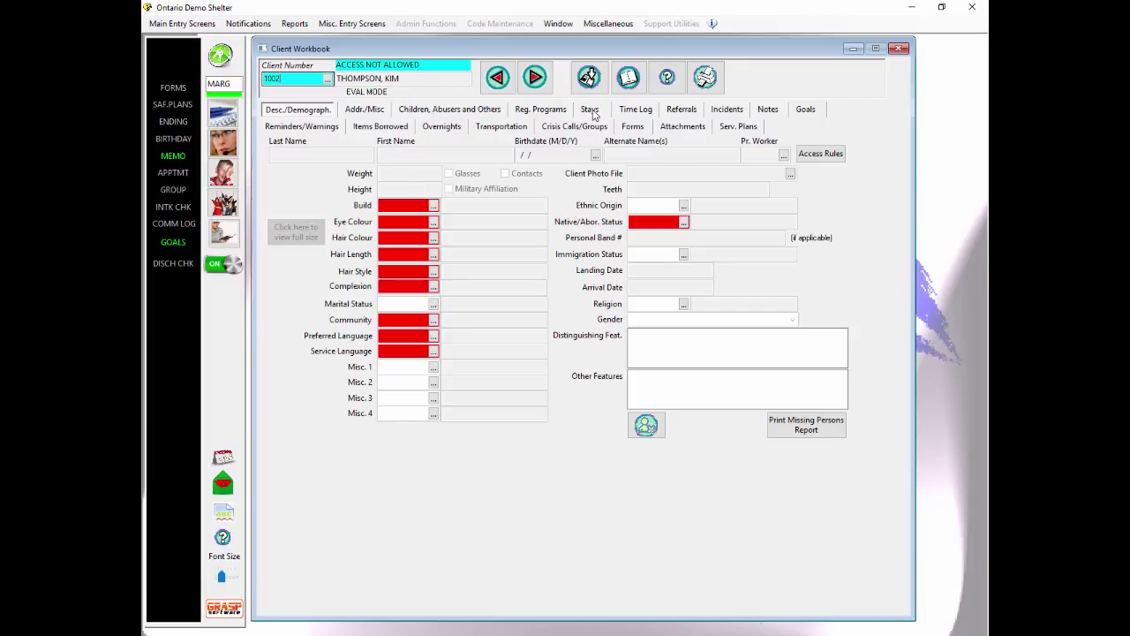
click(590, 110)
click(777, 109)
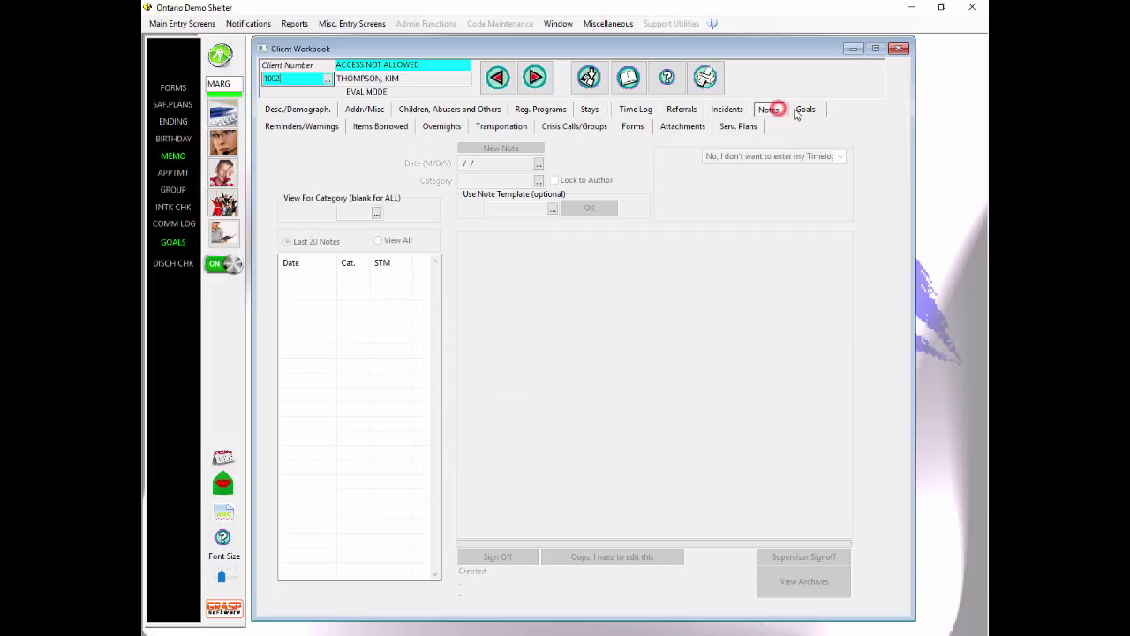
click(806, 109)
click(747, 128)
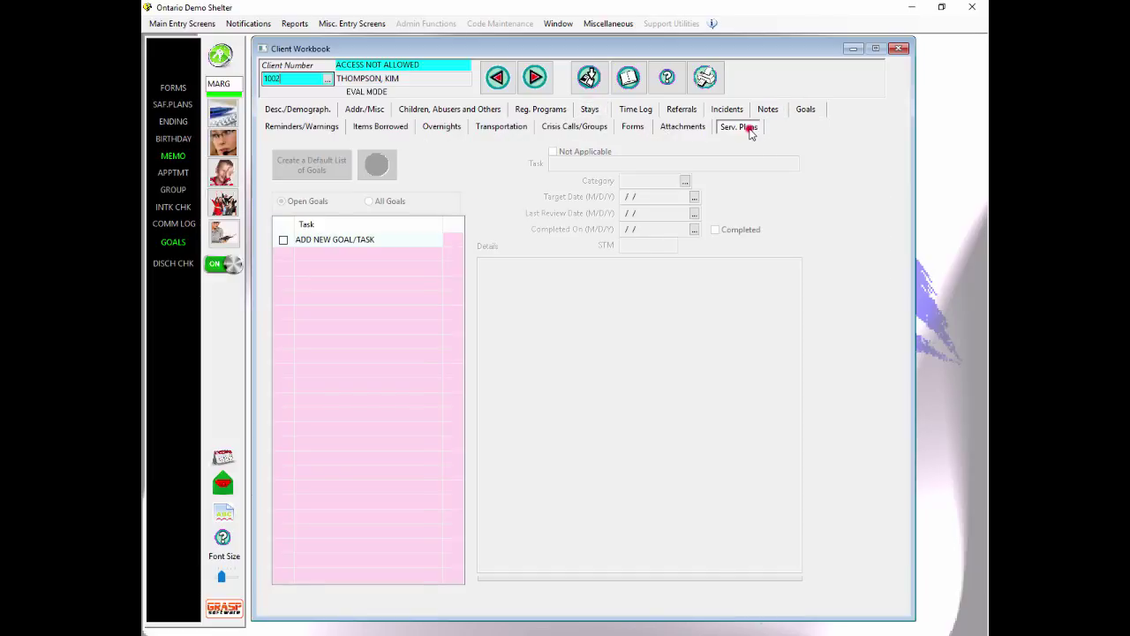
click(327, 79)
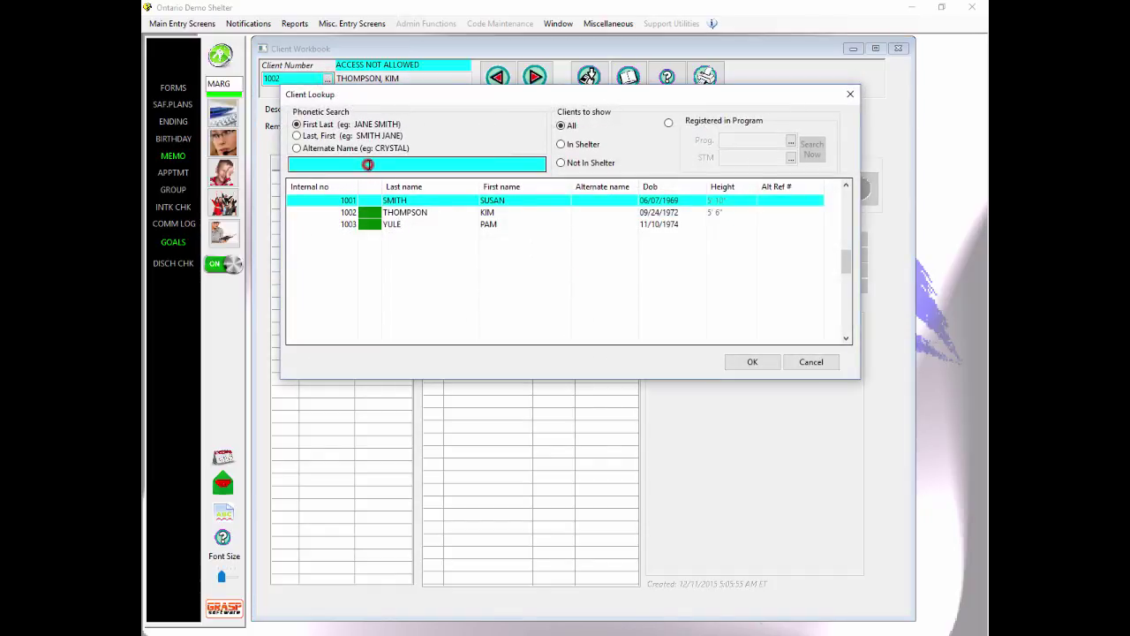
click(369, 166)
text(KIM)
key(Tab)
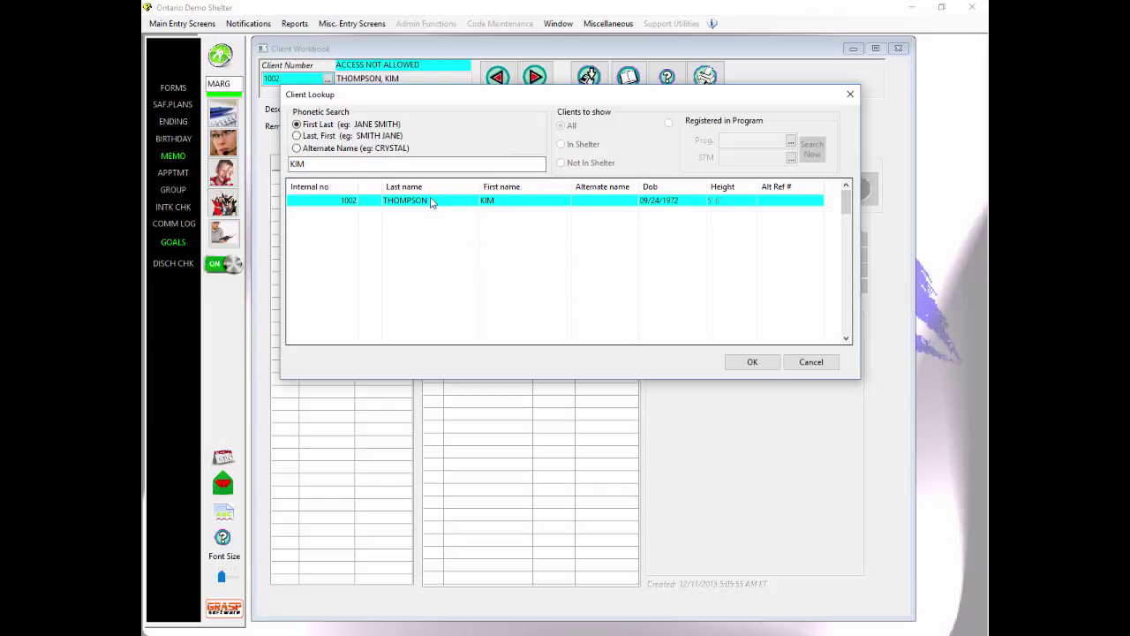
click(809, 363)
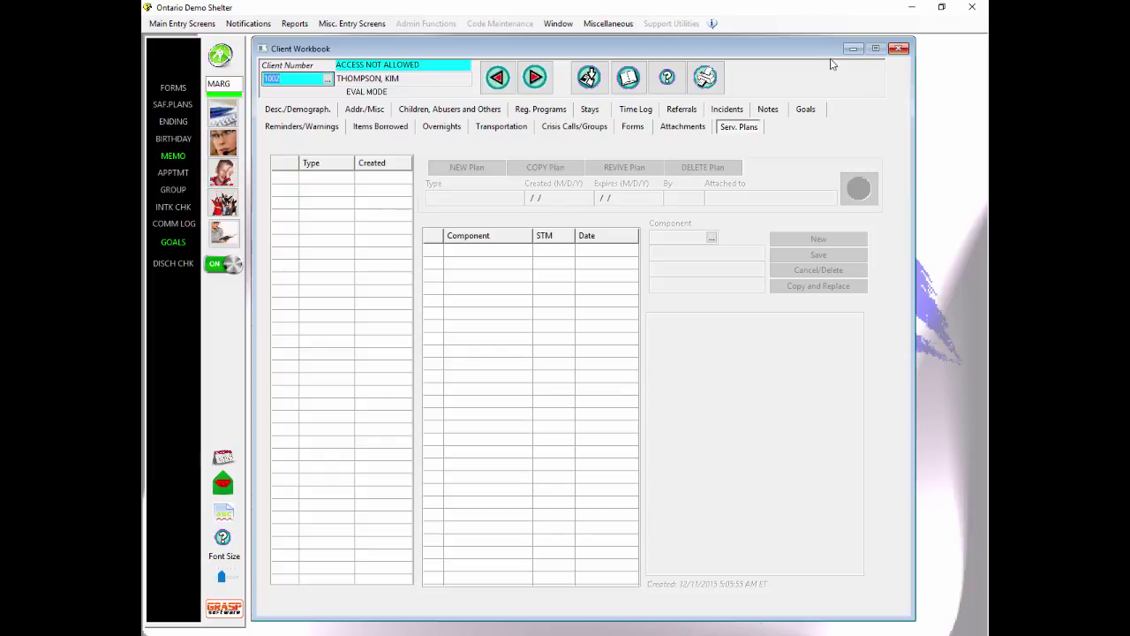
click(630, 79)
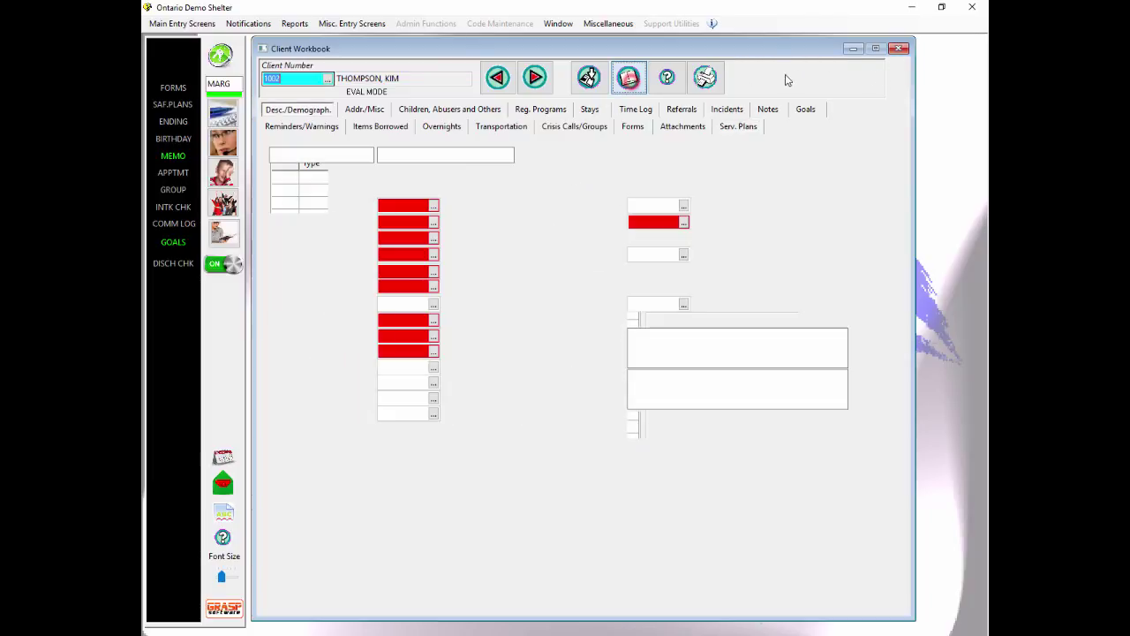
click(899, 52)
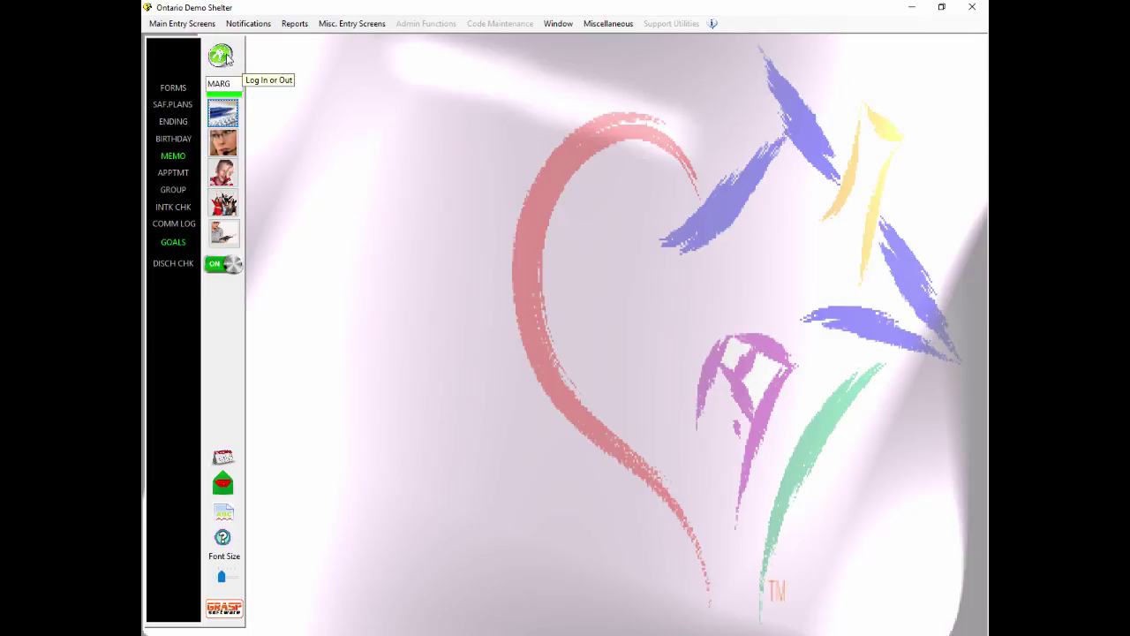
click(221, 55)
Step: Log off the restricted user and log back on as the administrator
click(688, 307)
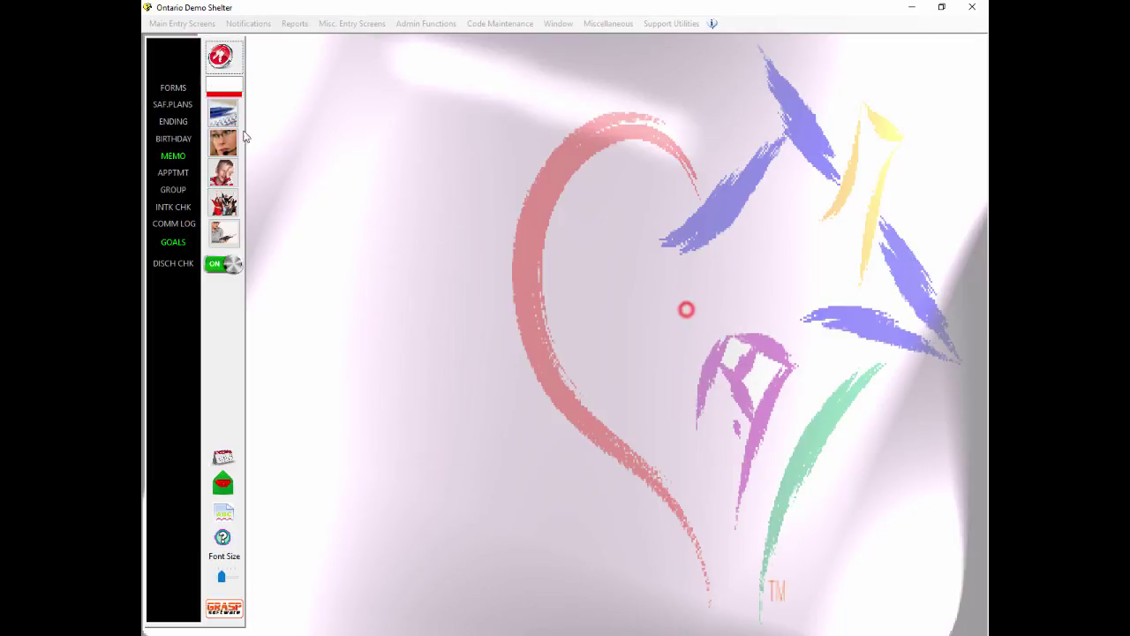
click(221, 56)
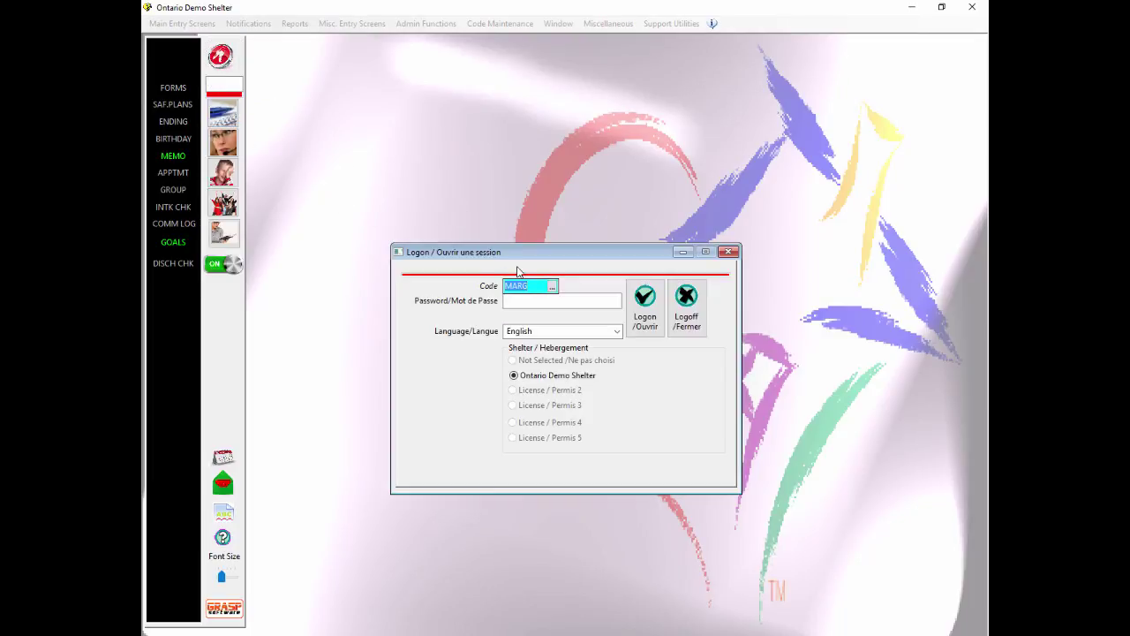
text(ADM)
key(Tab)
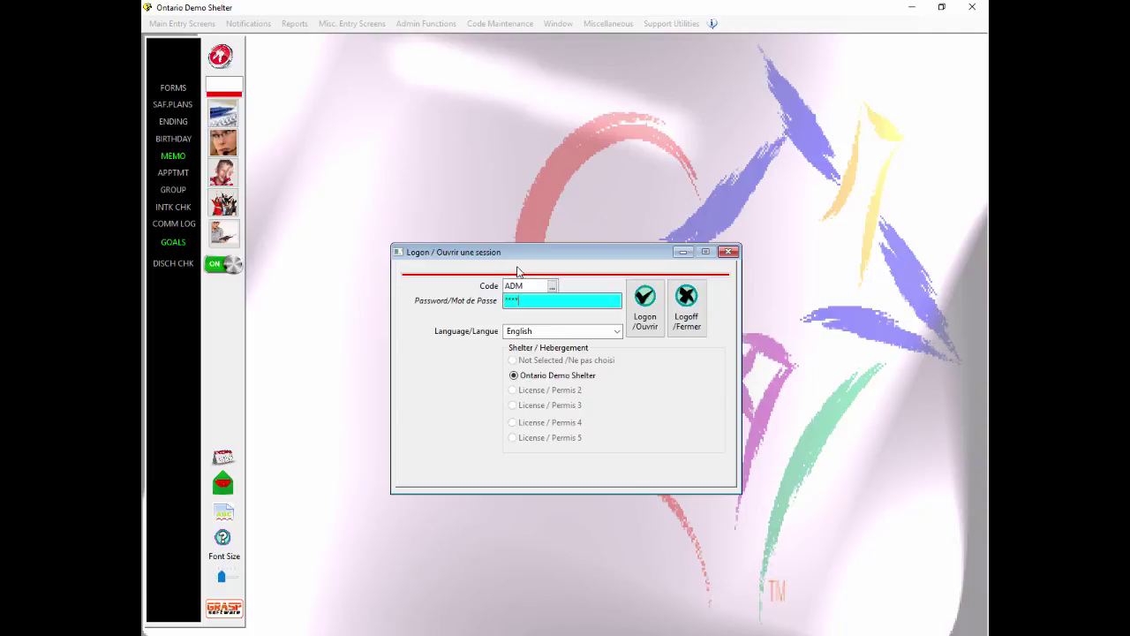
key(Return)
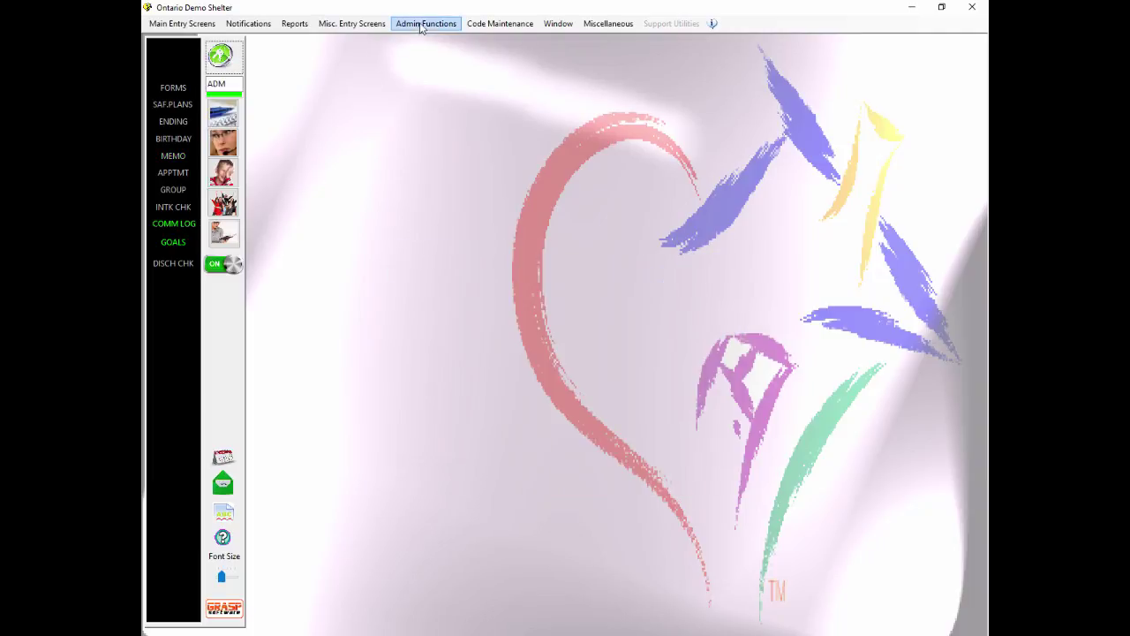
Step: Tick Hide Name if blocked in the client's Set Client Access Permissions window
click(422, 24)
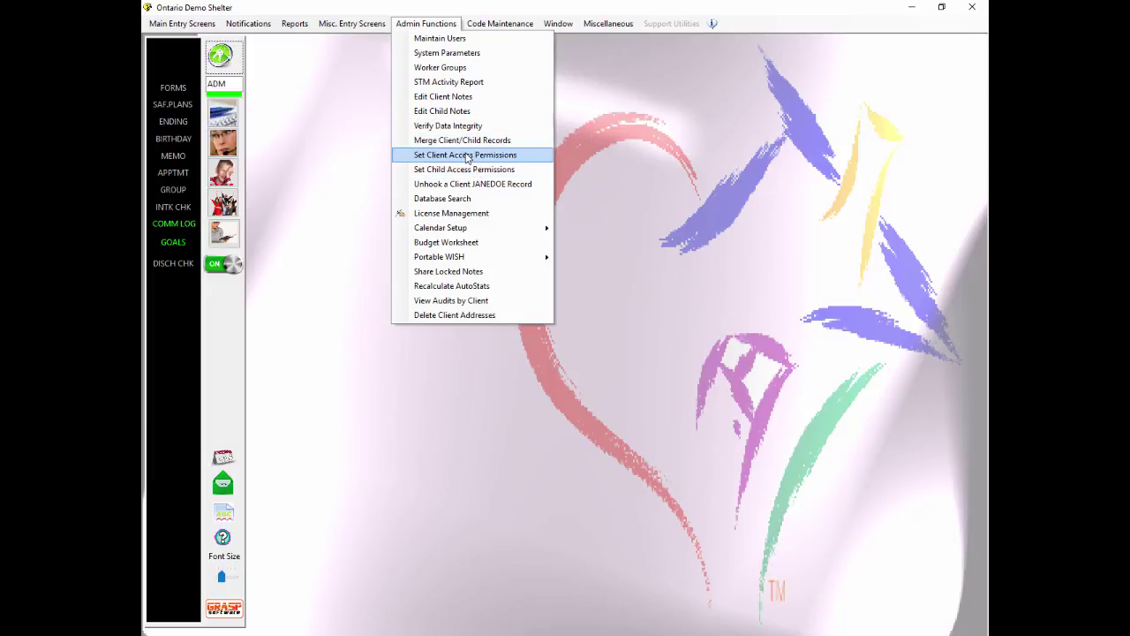
click(468, 155)
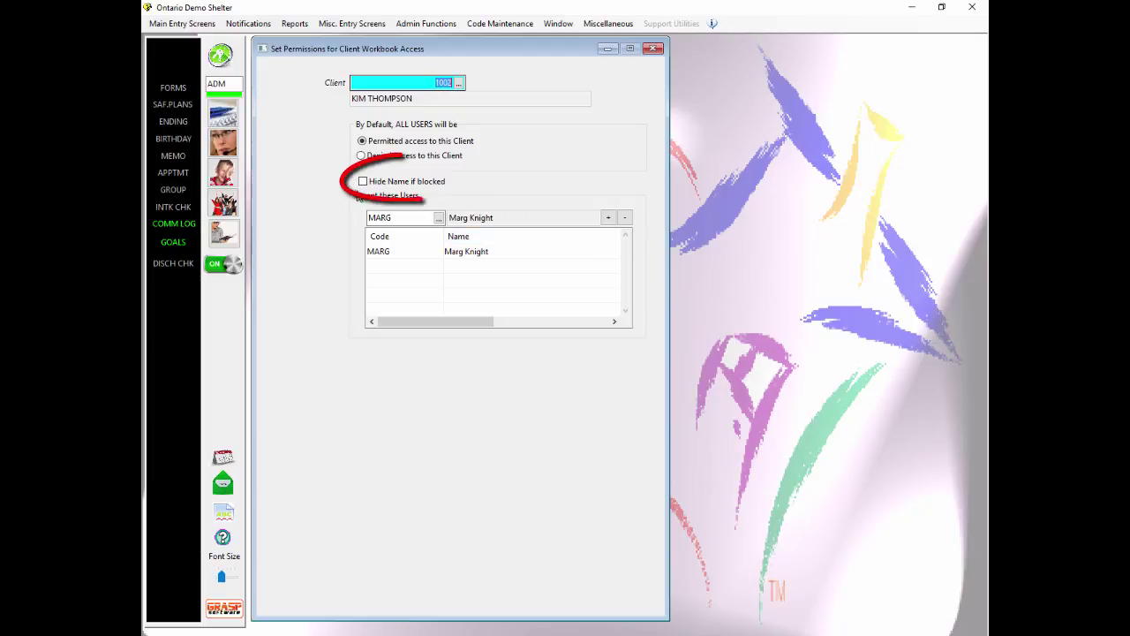
click(363, 182)
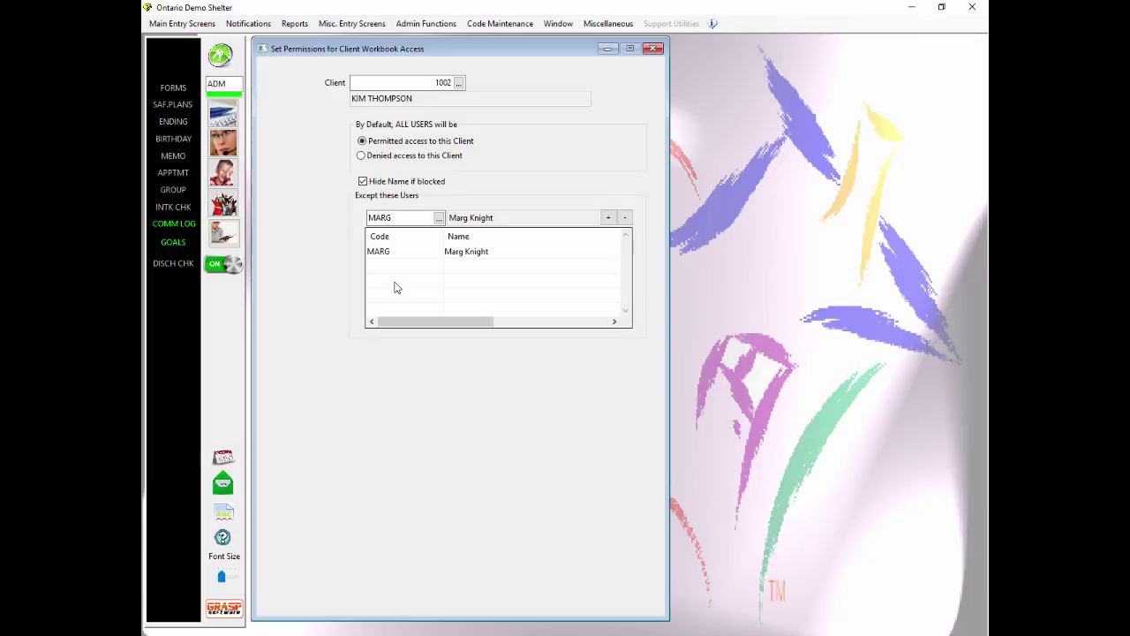
click(654, 49)
Step: Log off the administrator, log on as the restricted caseworker user, and open the Client Workbook
click(221, 56)
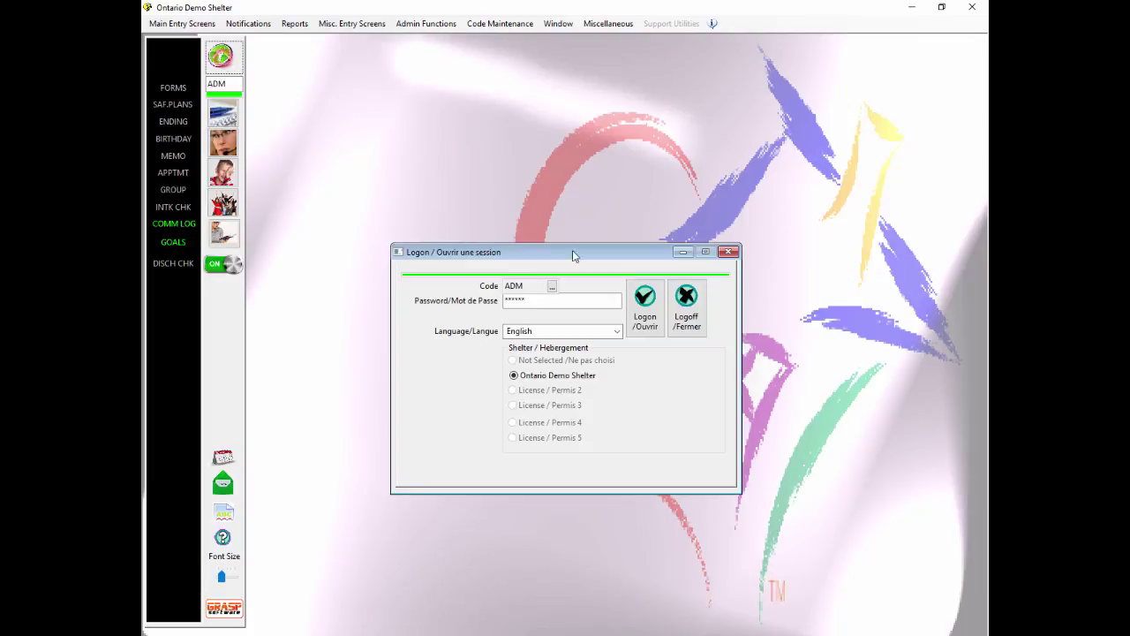
click(695, 314)
click(220, 55)
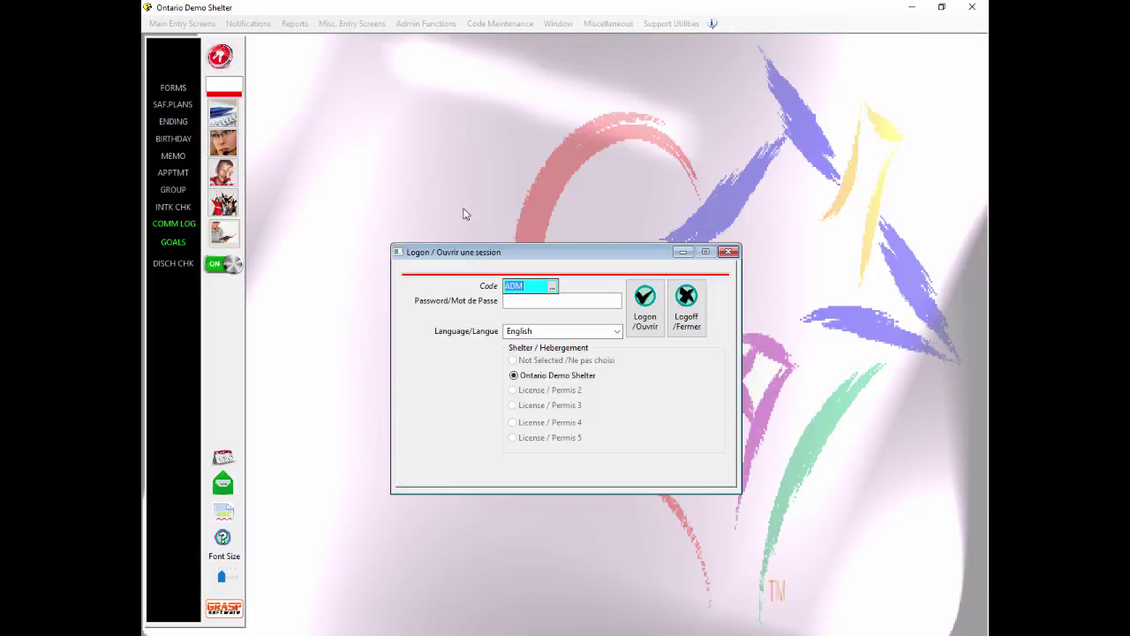
text(MARG)
key(Tab)
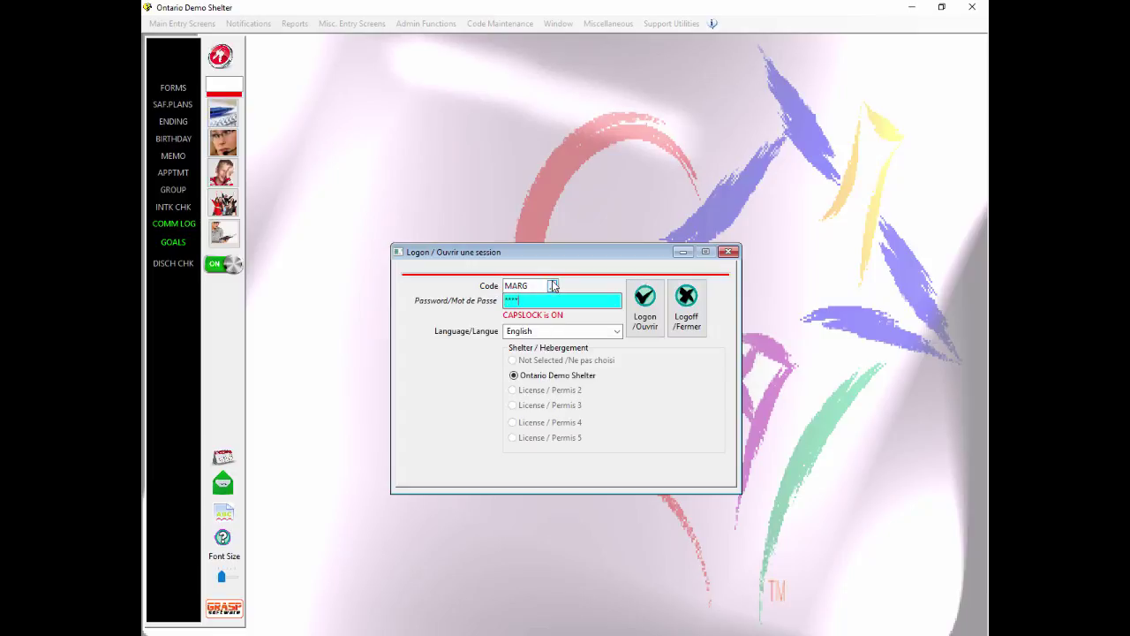
key(Tab)
key(Tab)
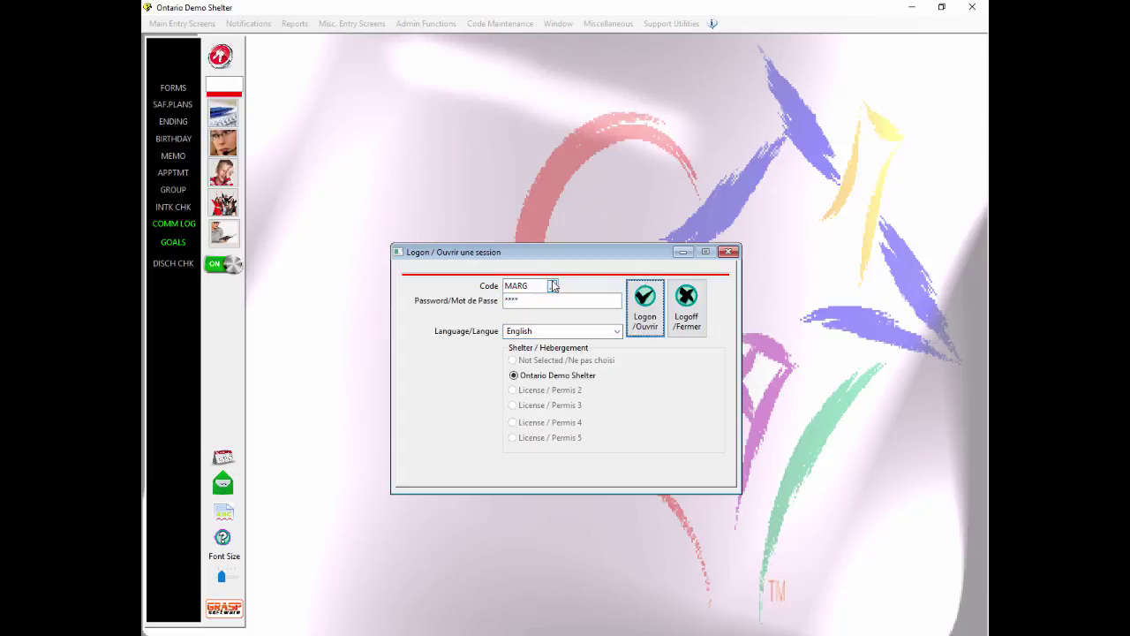
key(Return)
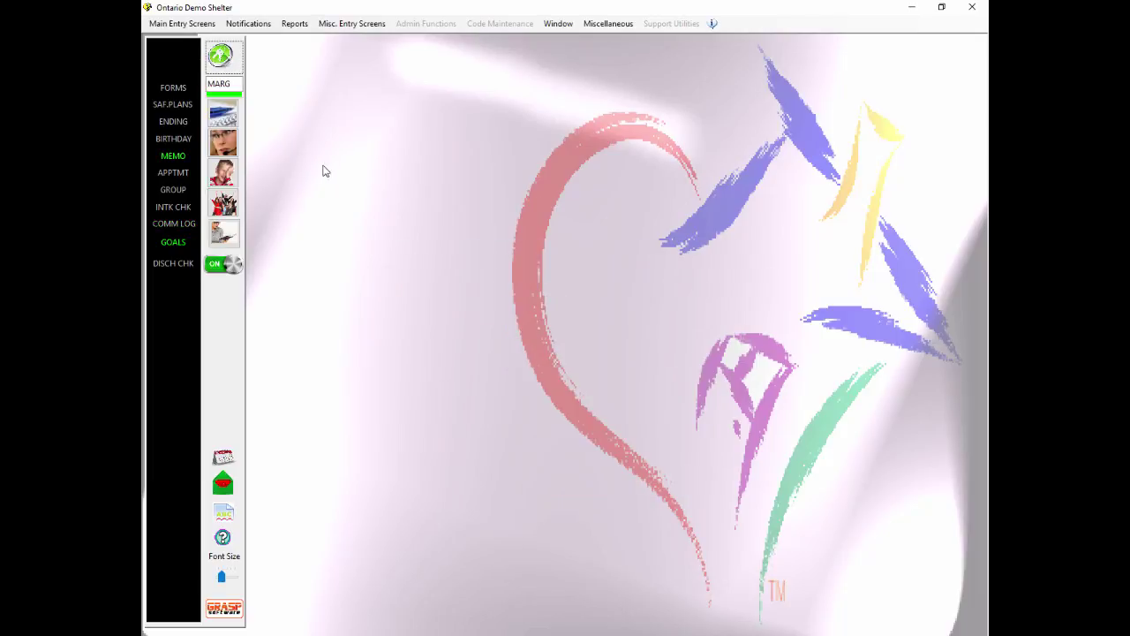
click(222, 115)
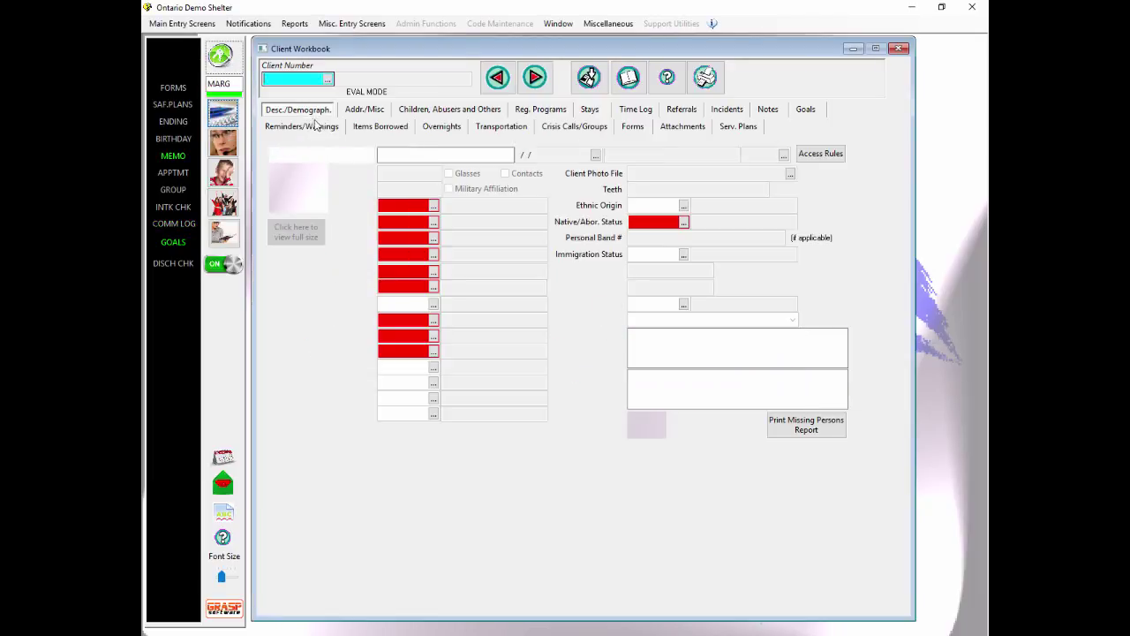
Step: Search the Client Lookup for the client's name, find no match, and cancel
click(327, 80)
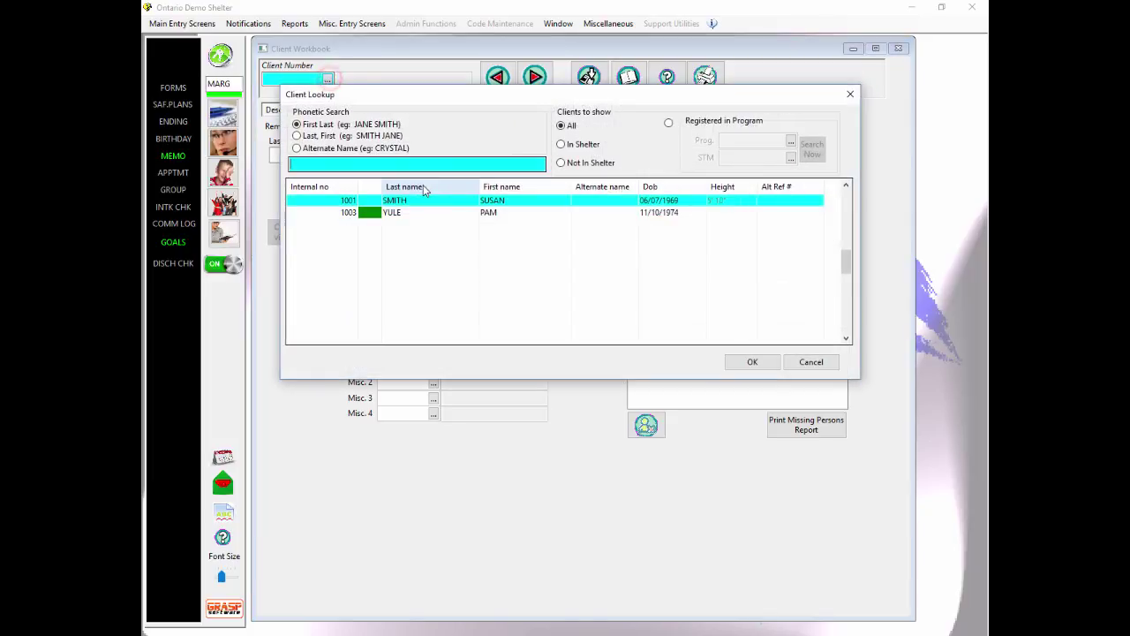
text(K)
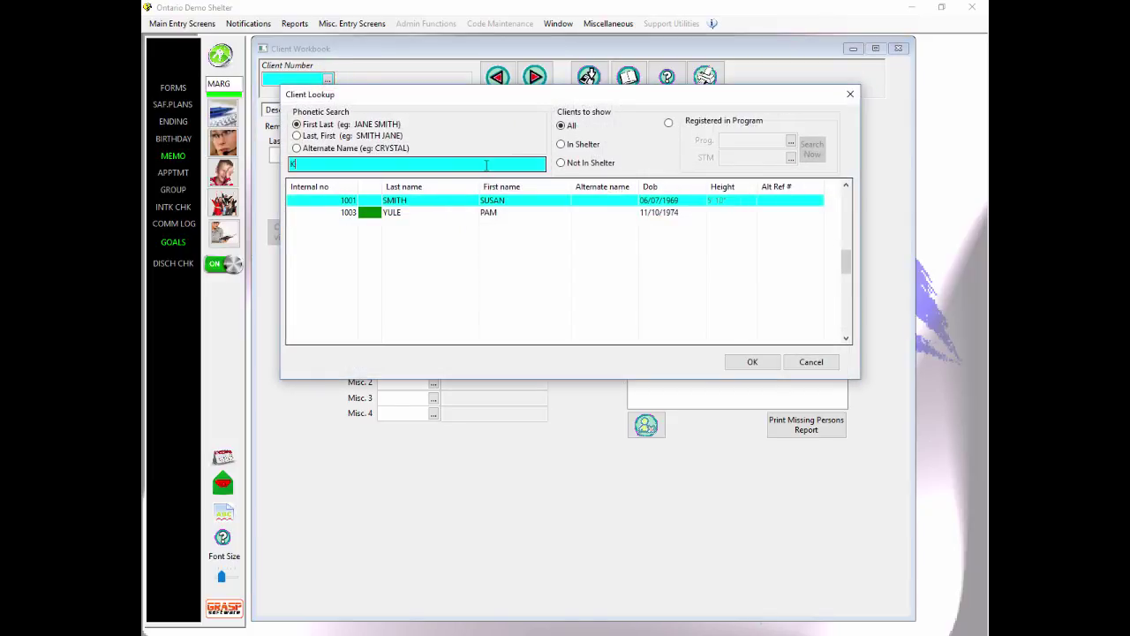
text(IM TH)
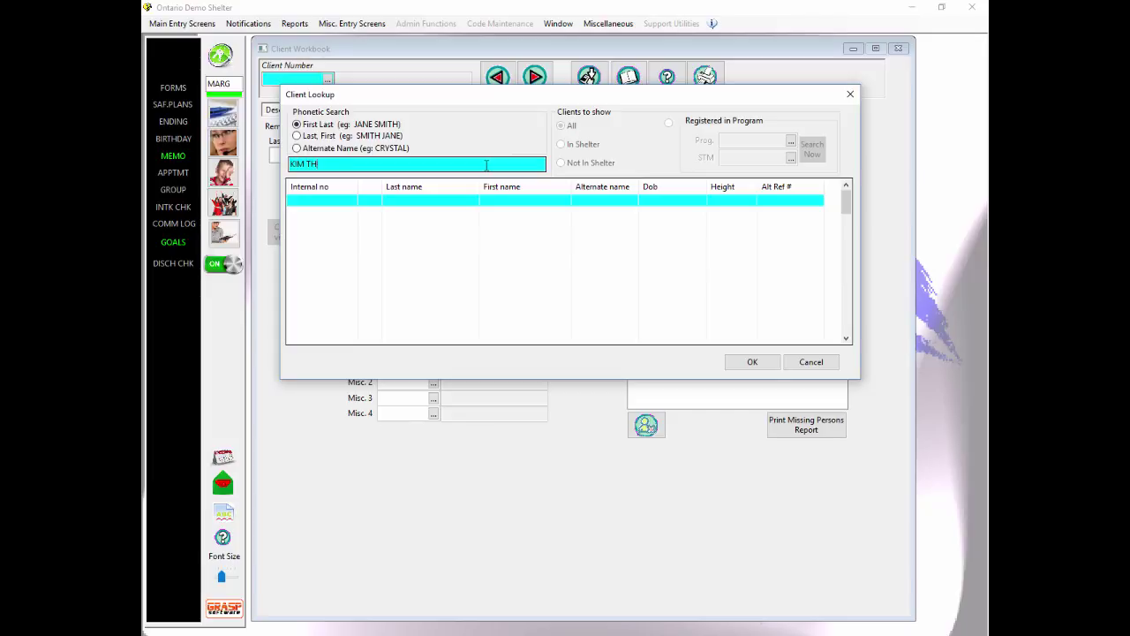
key(BackSpace)
key(BackSpace)
key(BackSpace)
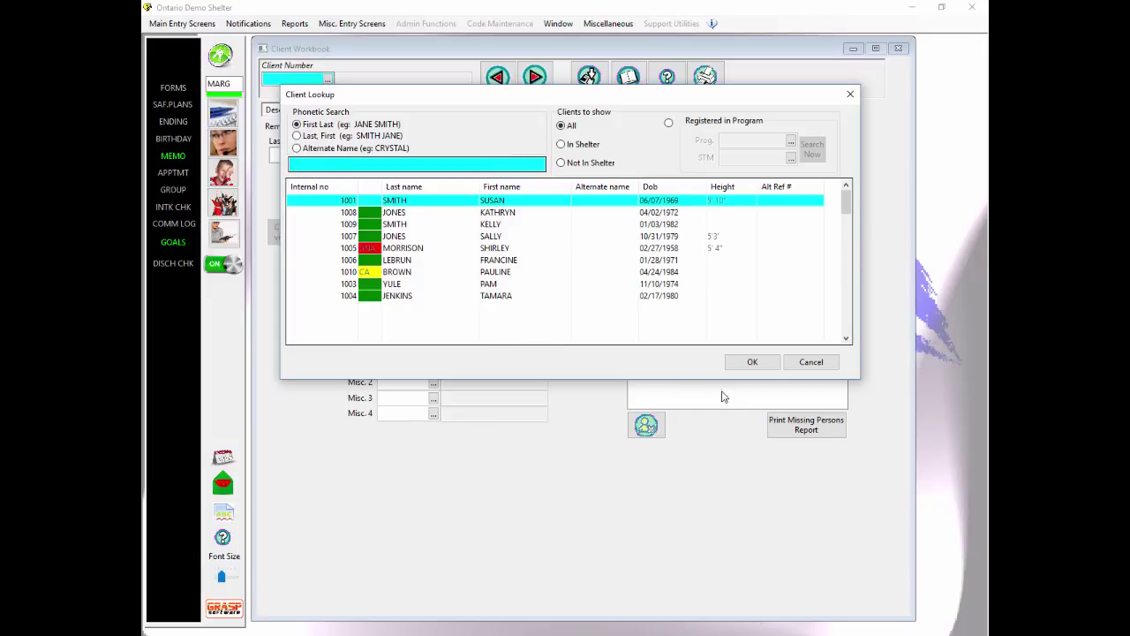
click(811, 363)
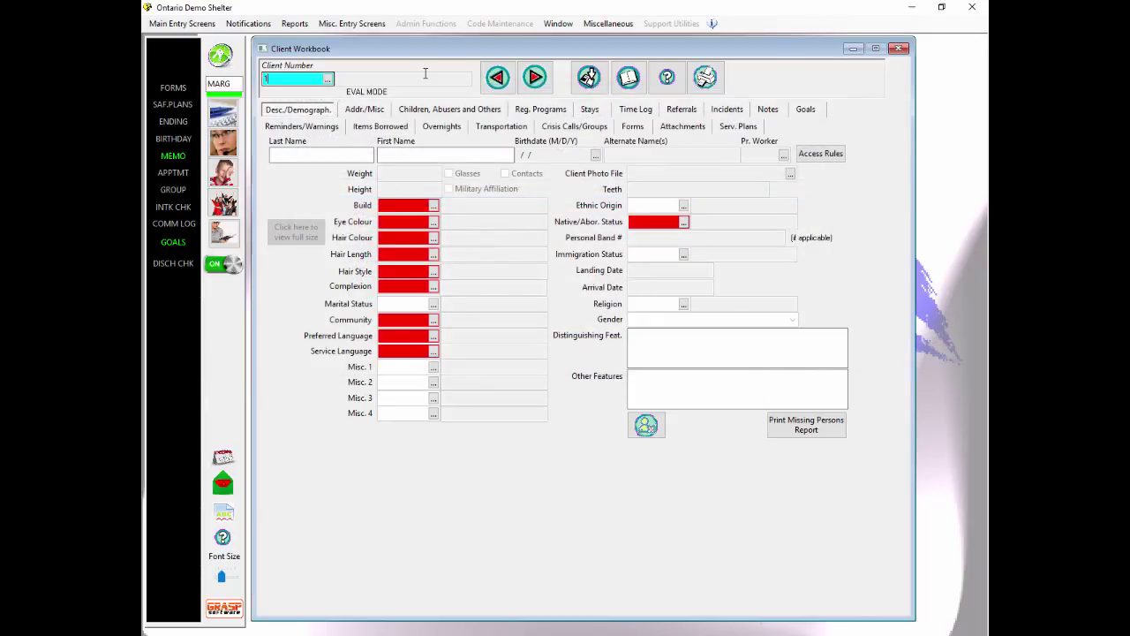
Step: Load the client by its number, confirm ACCESS NOT ALLOWED on Serv. Plans and Goals, then clear it
text(1002)
key(Return)
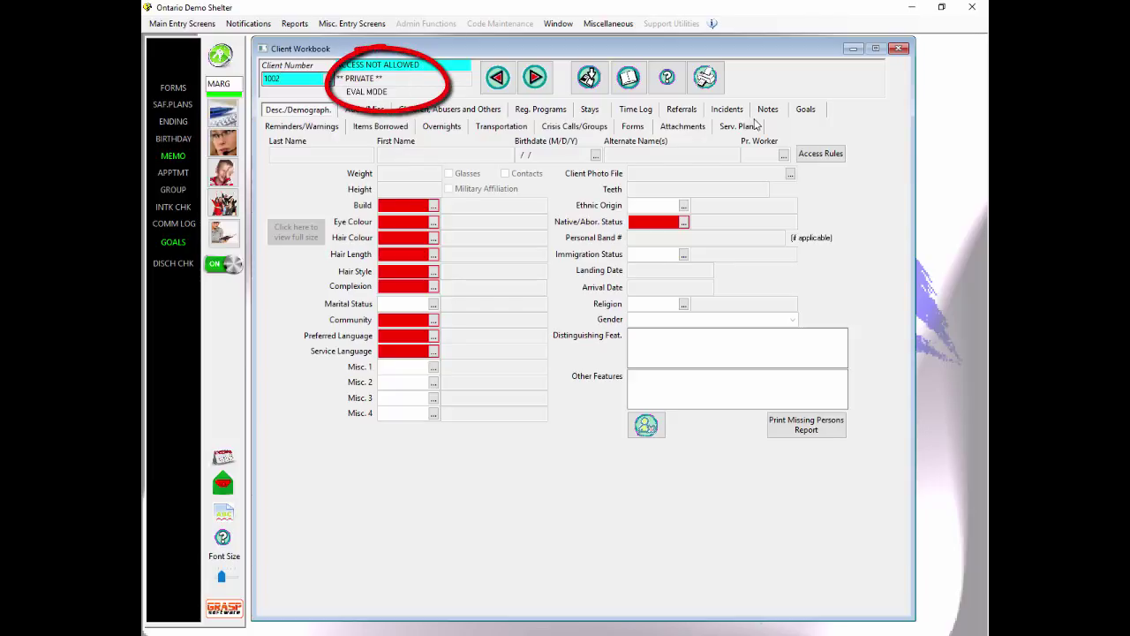
click(740, 127)
click(806, 110)
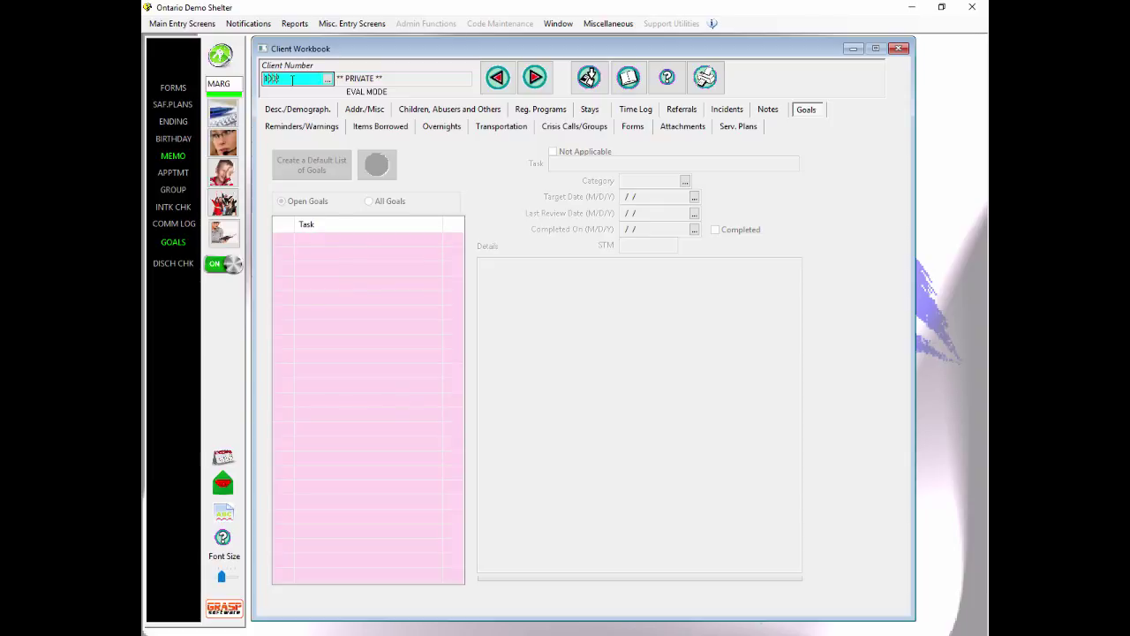
key(BackSpace)
Step: Start a call in Calls and Walk-Ins, enter the client's name to see ** PRIVATE NAME **, then erase it
click(222, 143)
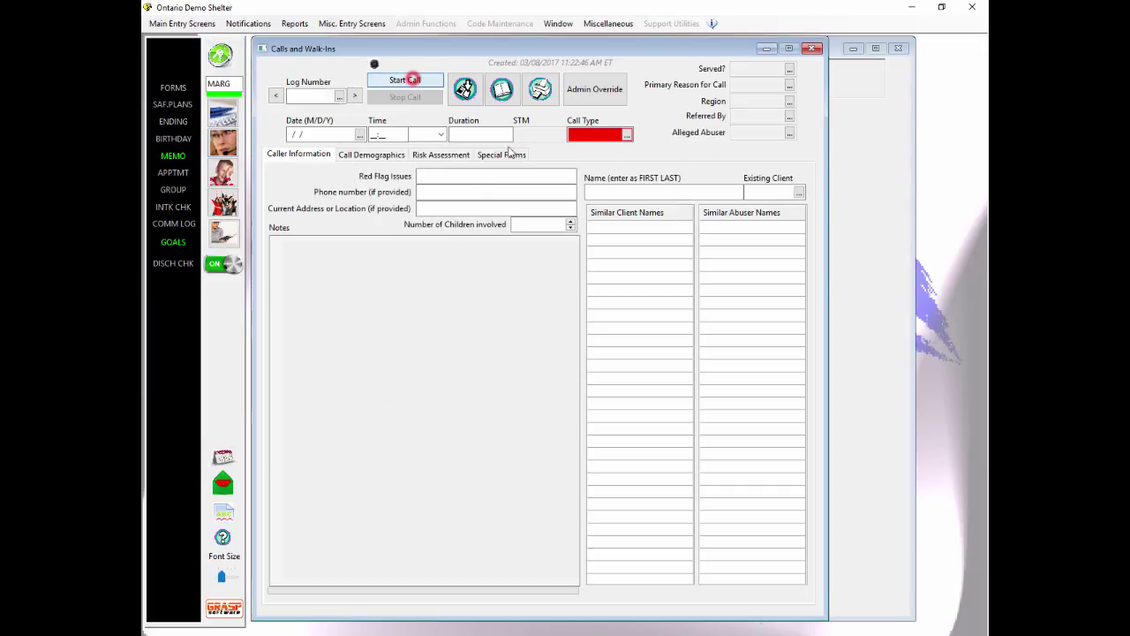
click(407, 79)
click(645, 192)
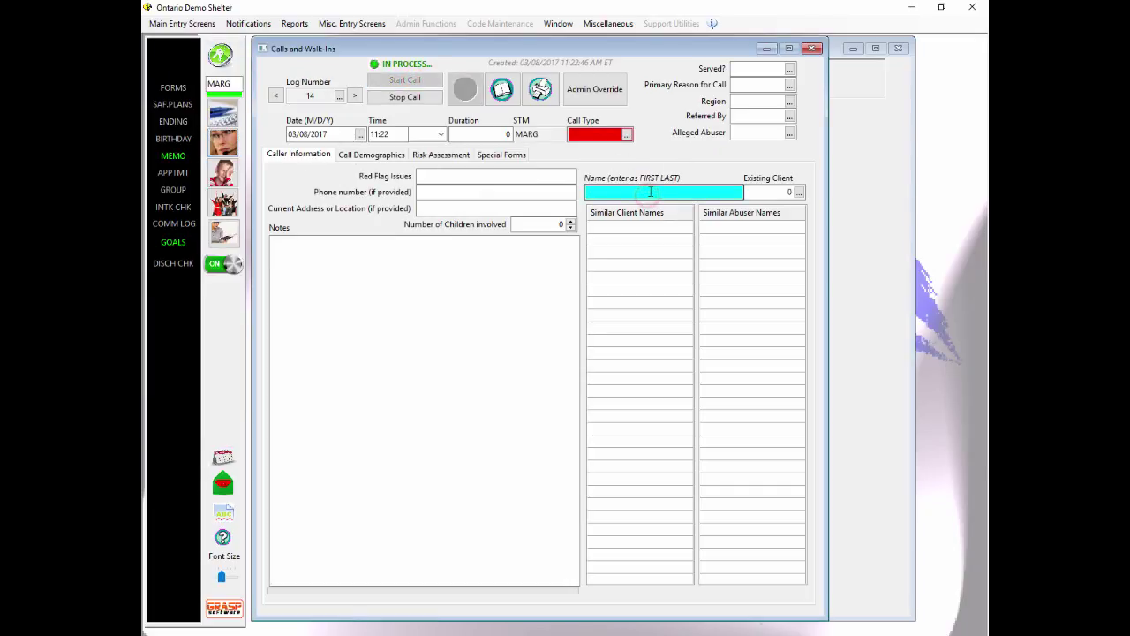
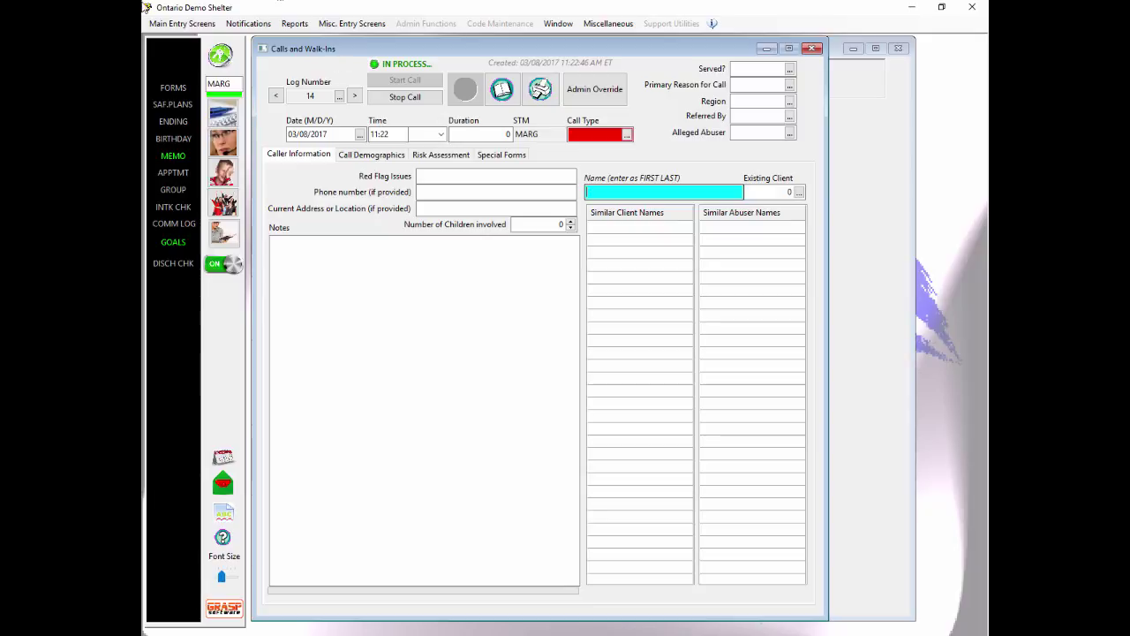
Step: Stop the call, ending call log 14
click(220, 55)
click(404, 97)
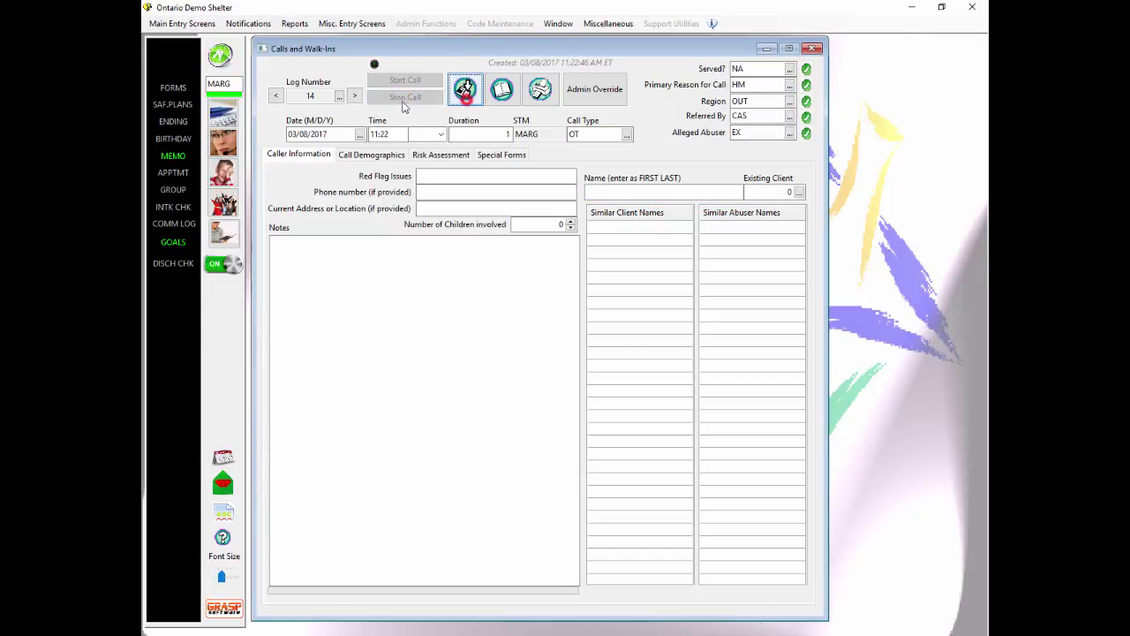
click(221, 54)
Step: Log off and log on as the second user with their code and password
click(687, 303)
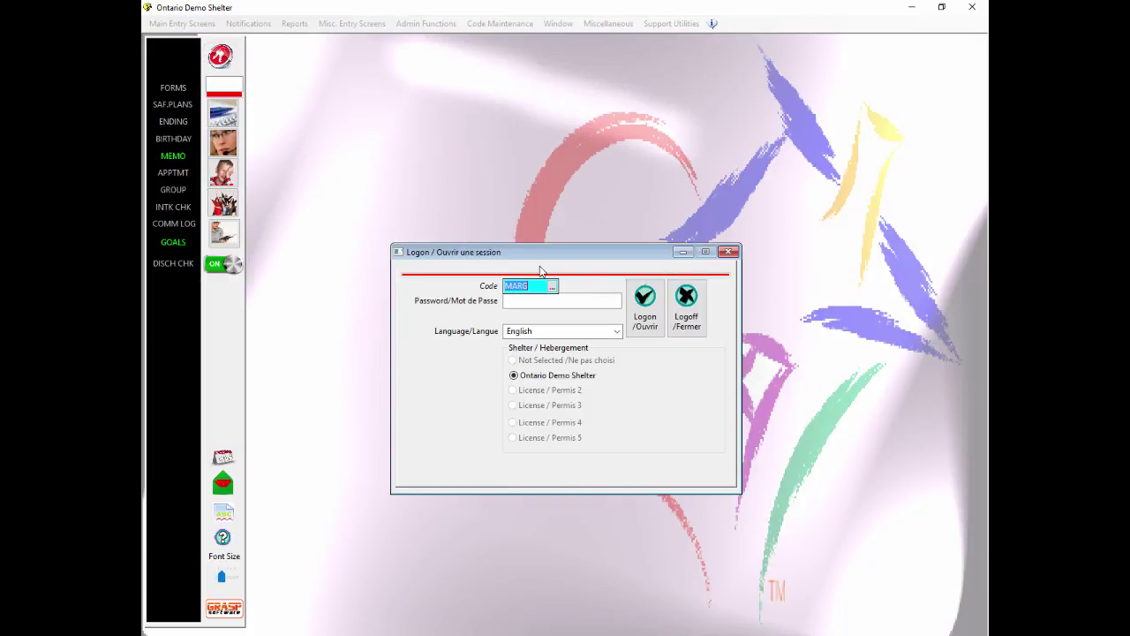
text(TAMMY)
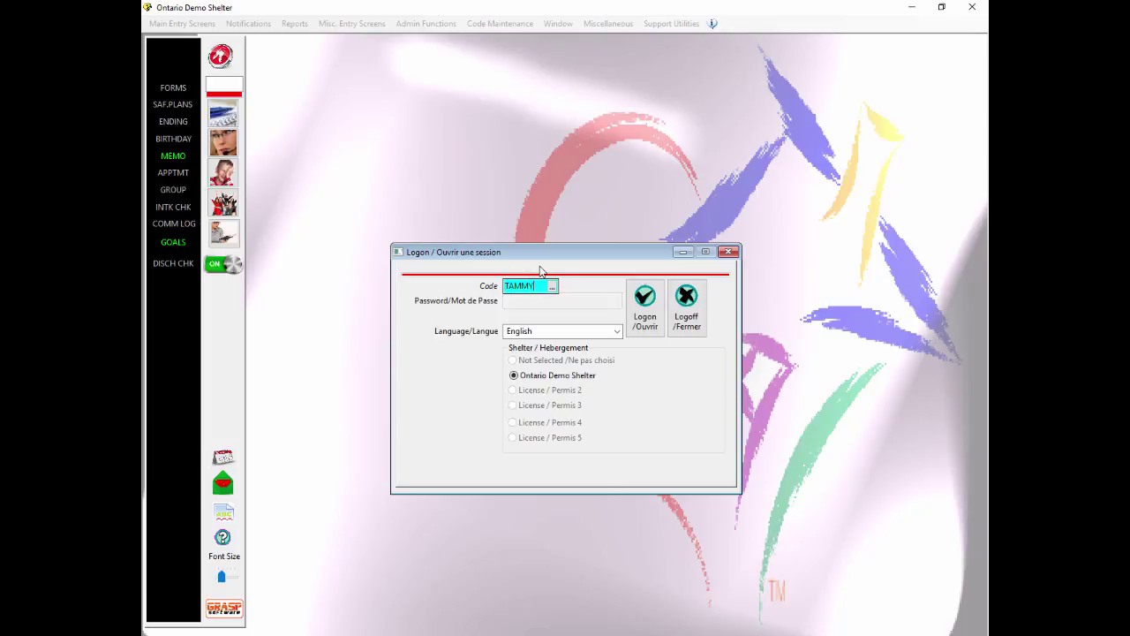
text(D)
key(Tab)
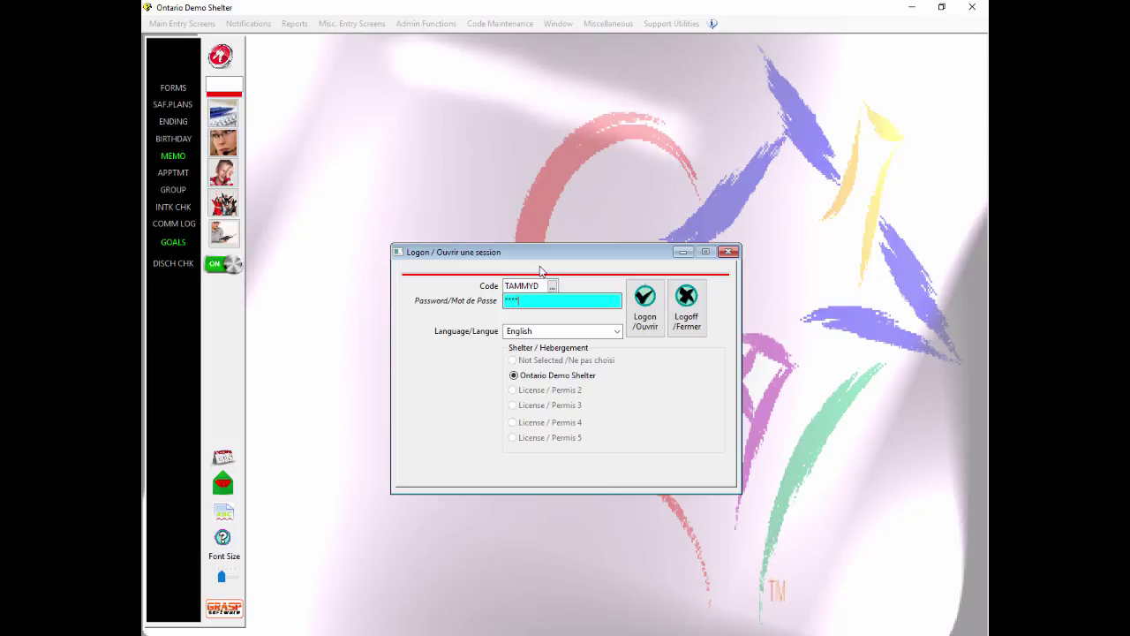
text(**)
click(646, 302)
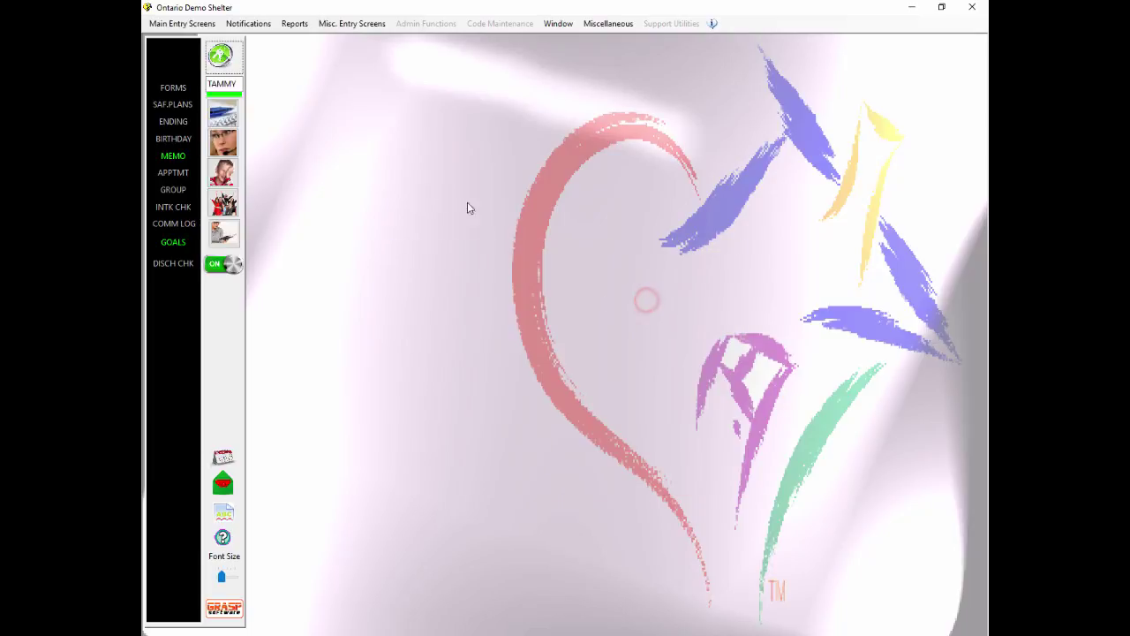
Step: Open the Client Workbook, confirm the client's name is listed in Client Lookup, then cancel
click(223, 119)
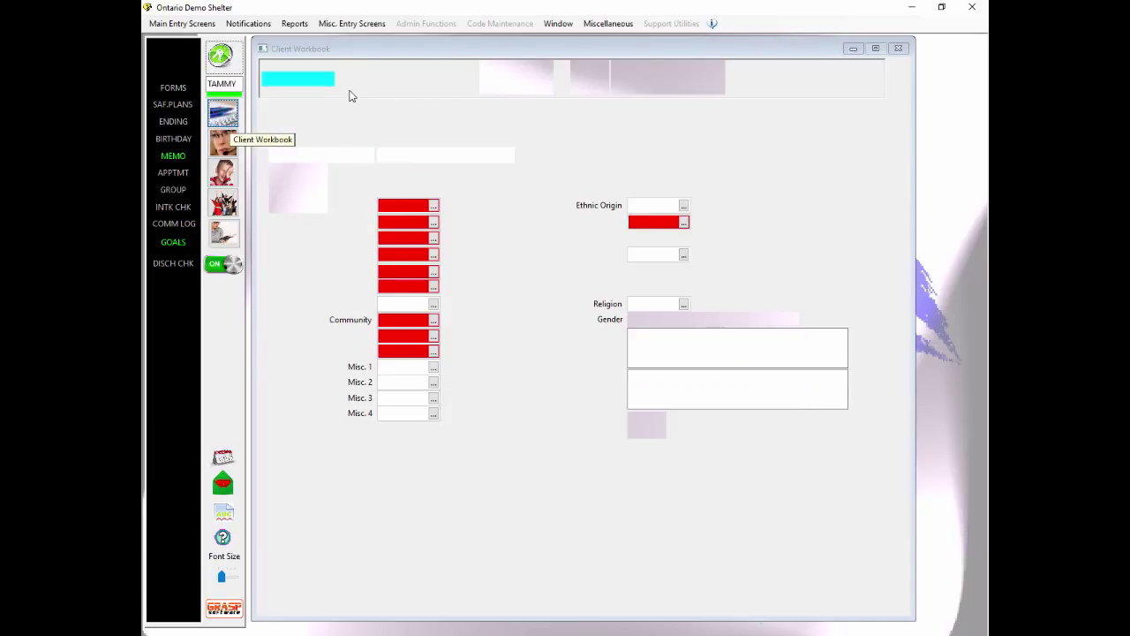
click(329, 80)
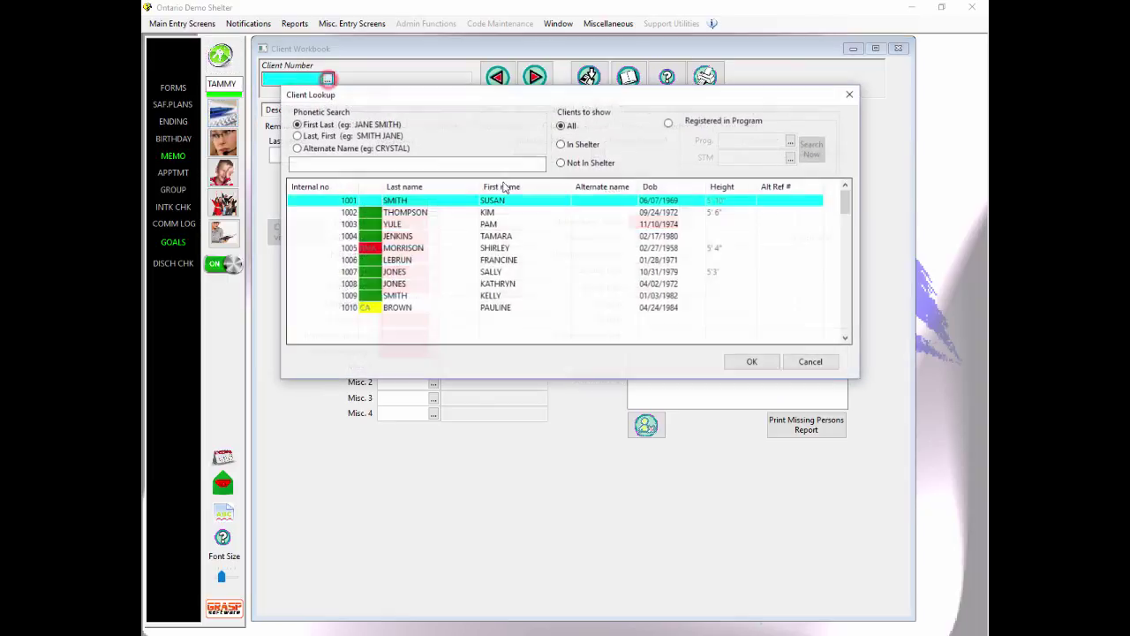
click(408, 215)
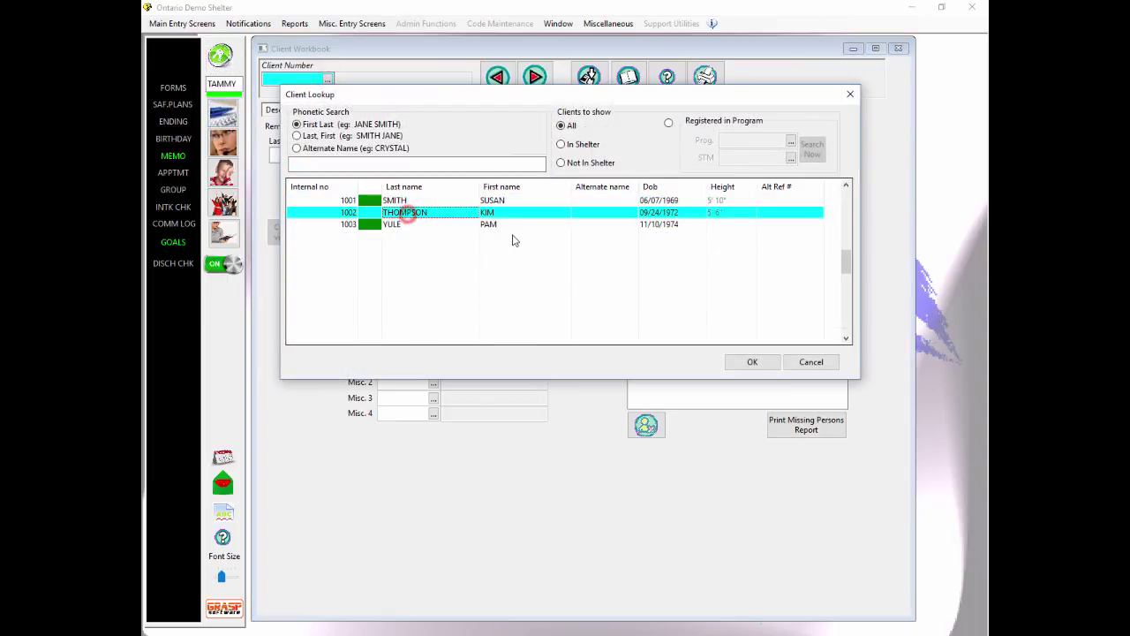
click(430, 166)
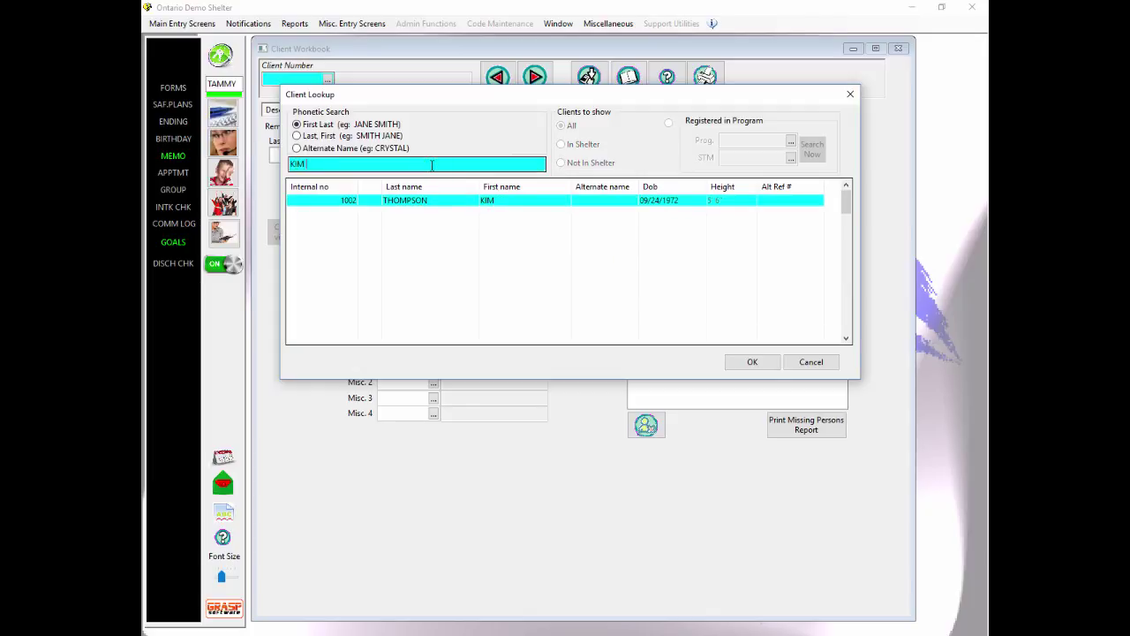
click(799, 364)
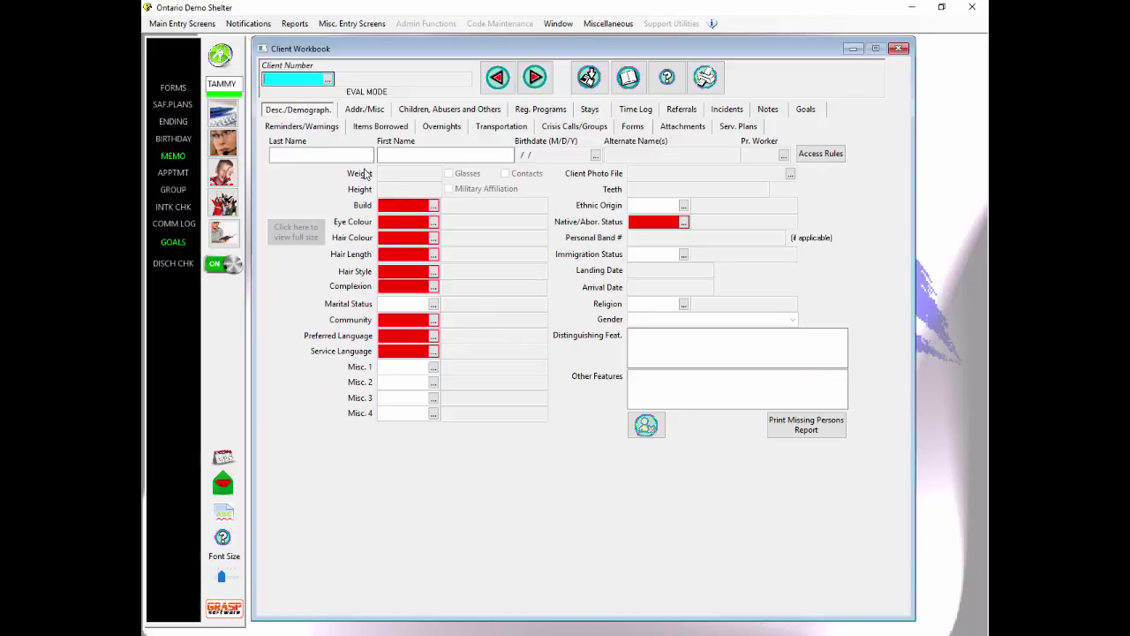